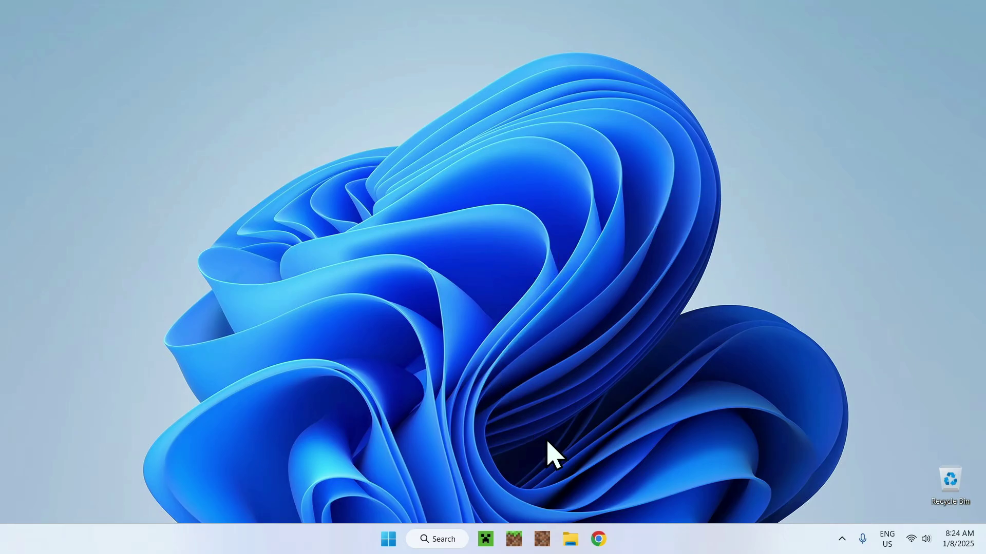
- Open Chrome, search Google for "Modrinth" and open the modrinth.com website
click(598, 538)
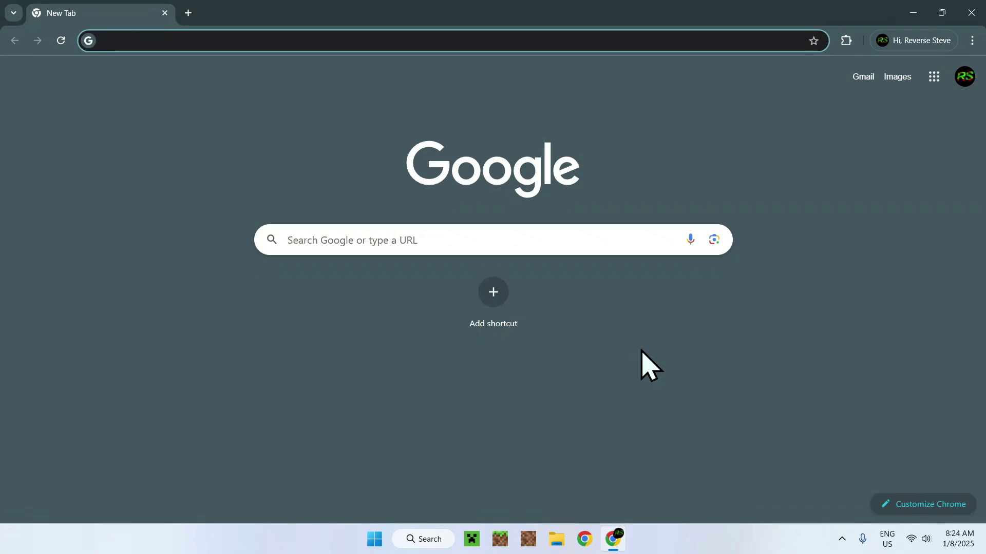
click(614, 239)
text(Modrinth)
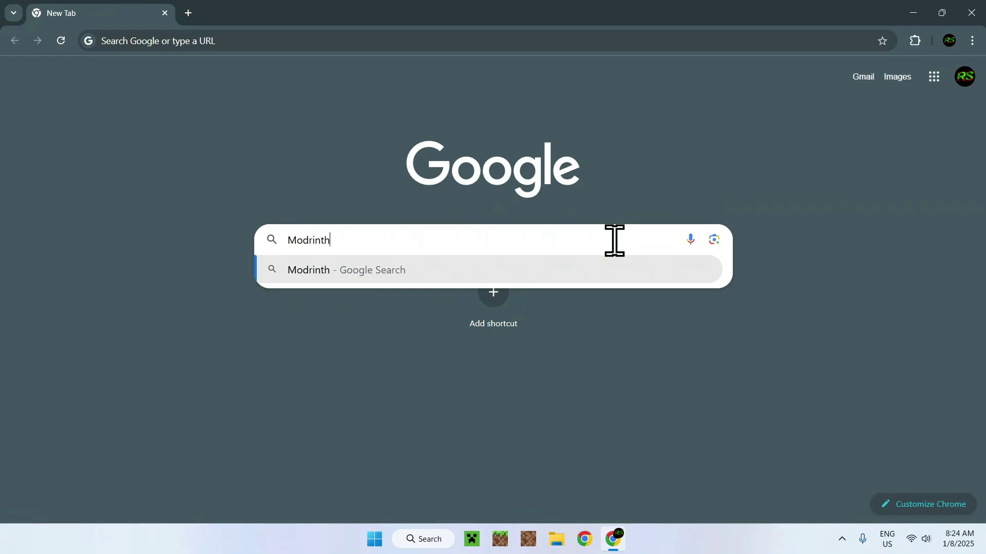
key(Return)
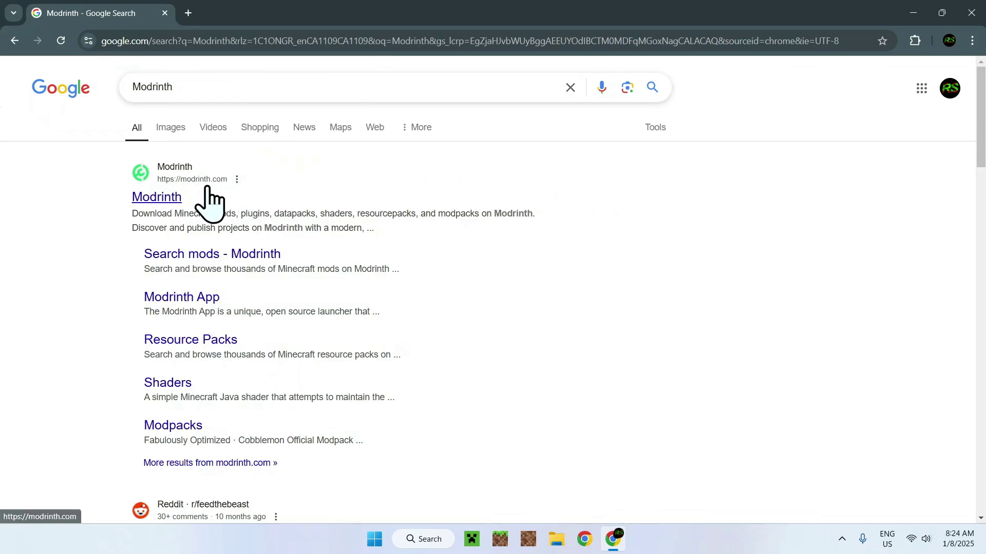
click(156, 199)
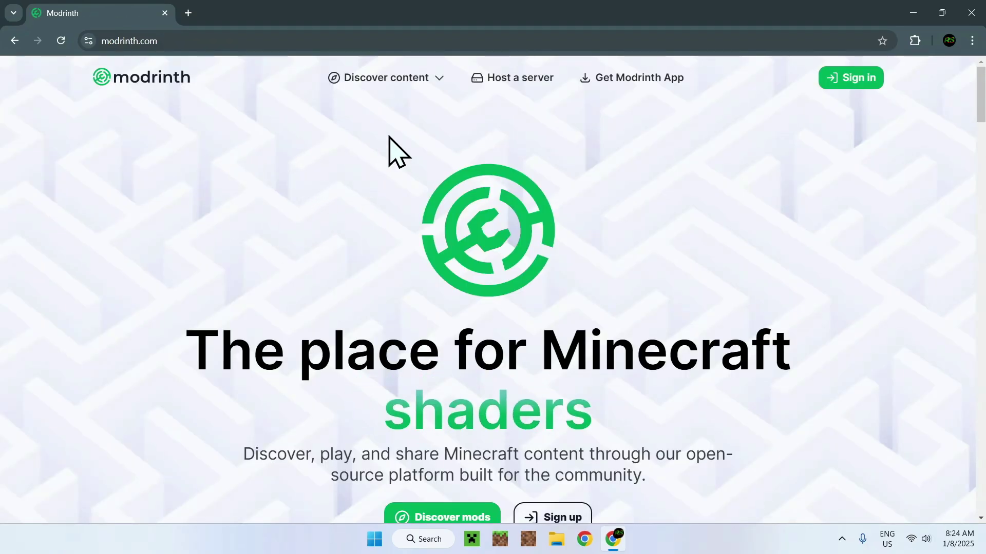
- Search Modrinth's modpacks for "OptiFabric" and open the OptiFabric modpack page
click(388, 84)
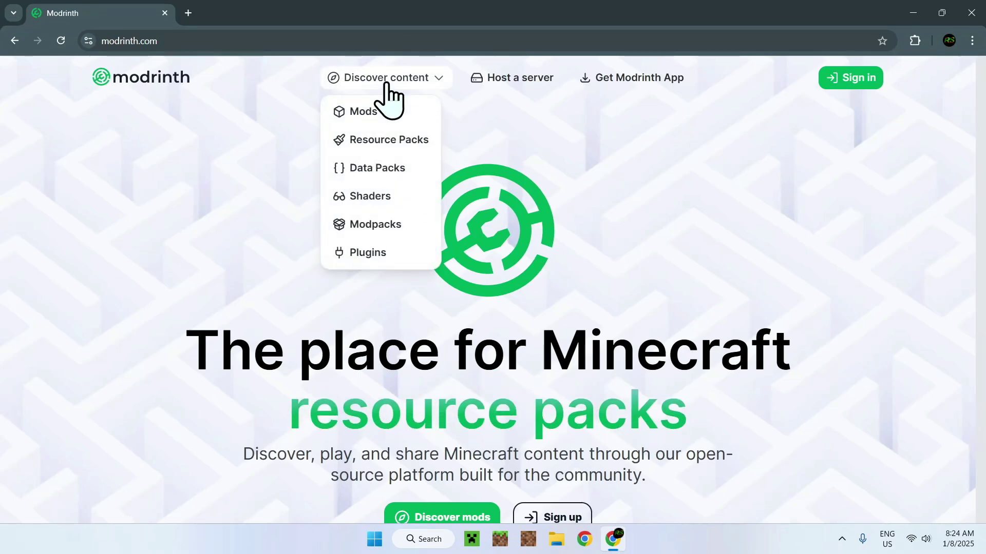
click(382, 224)
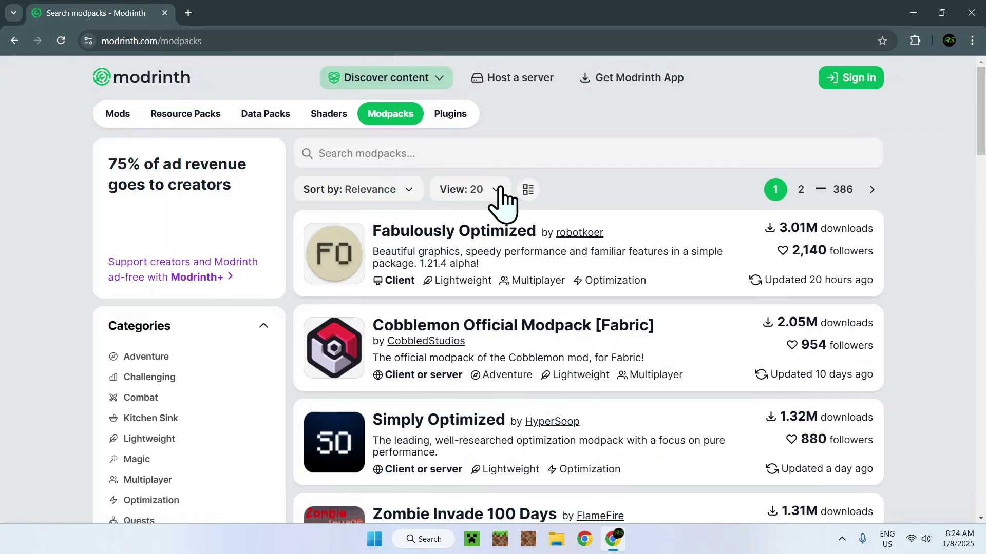
click(583, 152)
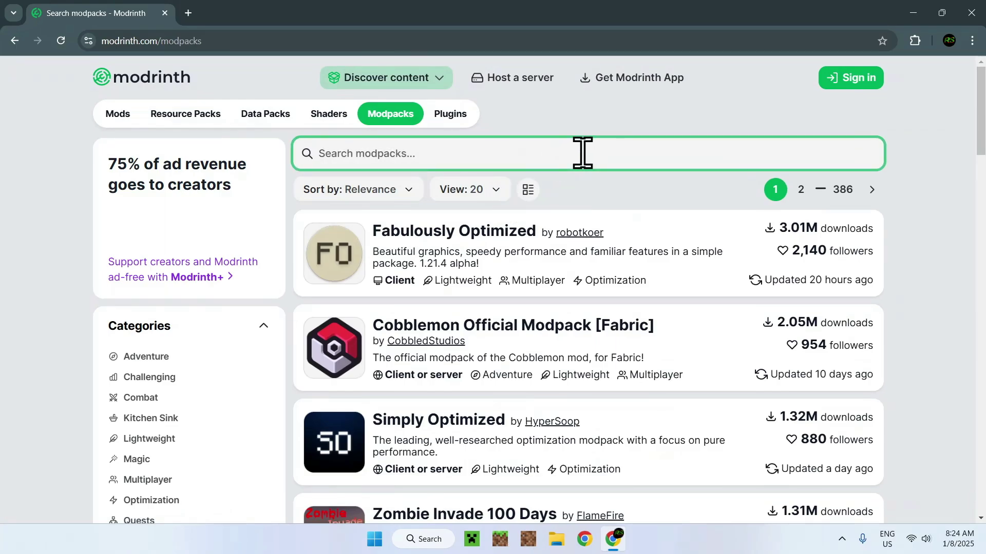
text(Op)
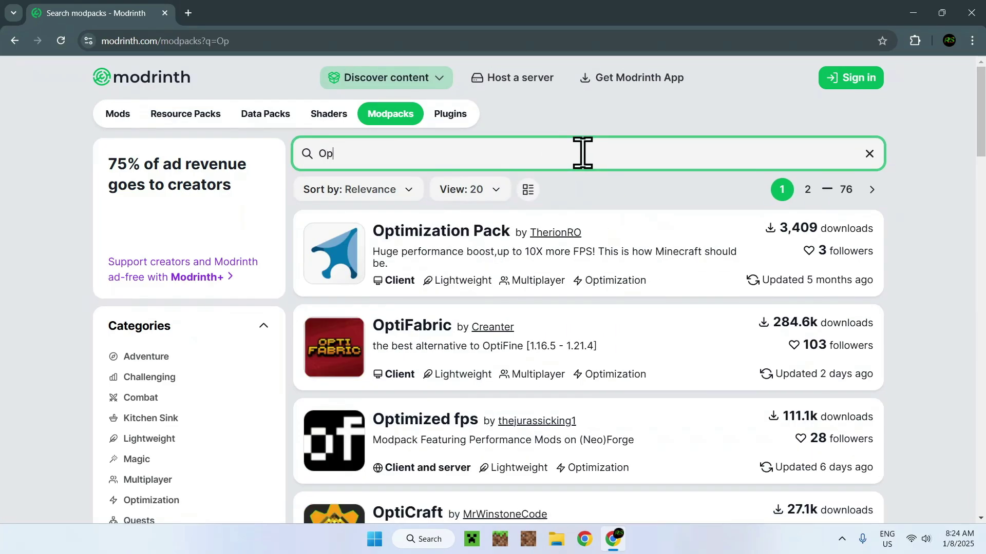
text(tiFabric)
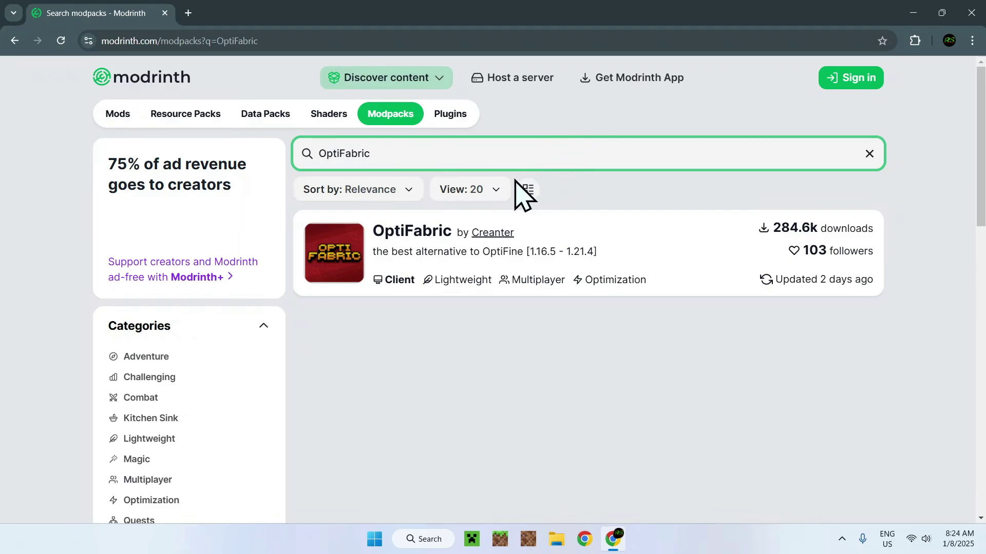
click(402, 231)
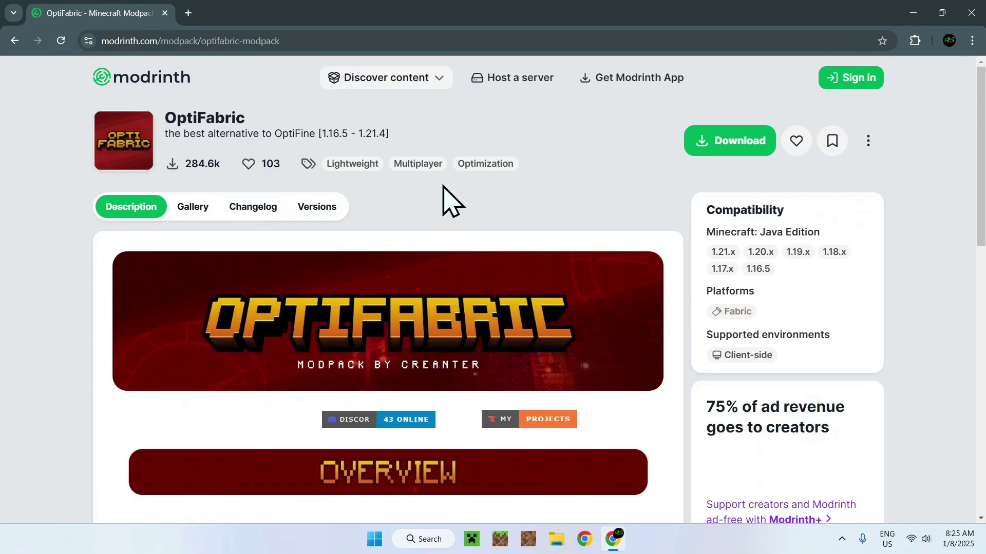
- Filter the OptiFabric versions by game version 1.21.4 and download 6.4.0-beta-2
click(317, 208)
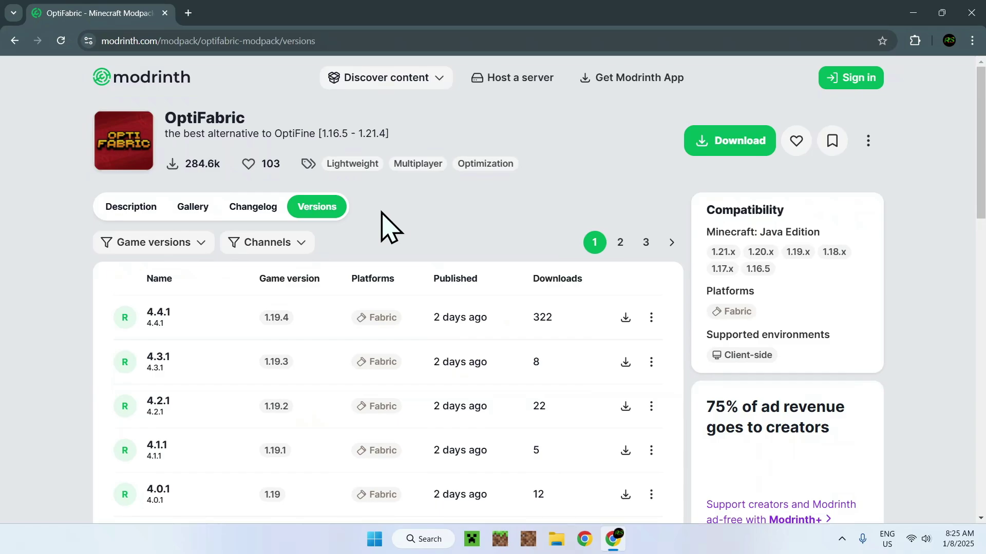
scroll(382, 220, down, 5)
scroll(319, 231, up, 3)
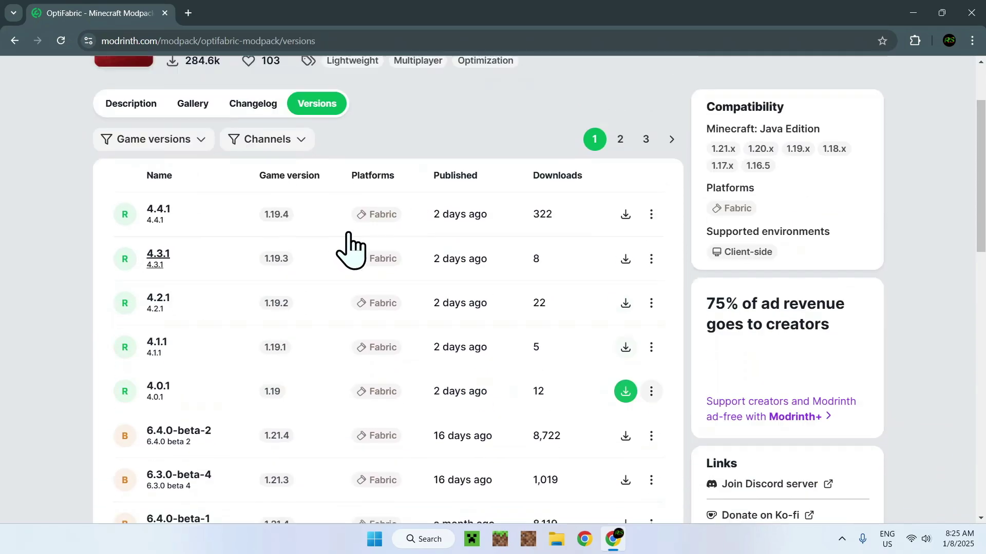
scroll(349, 234, up, 2)
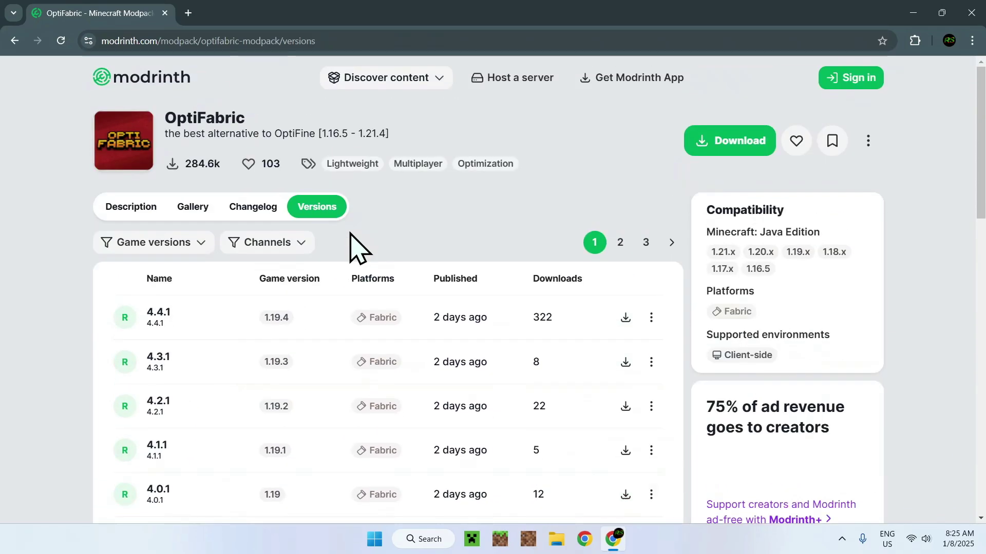
click(195, 245)
scroll(162, 378, down, 4)
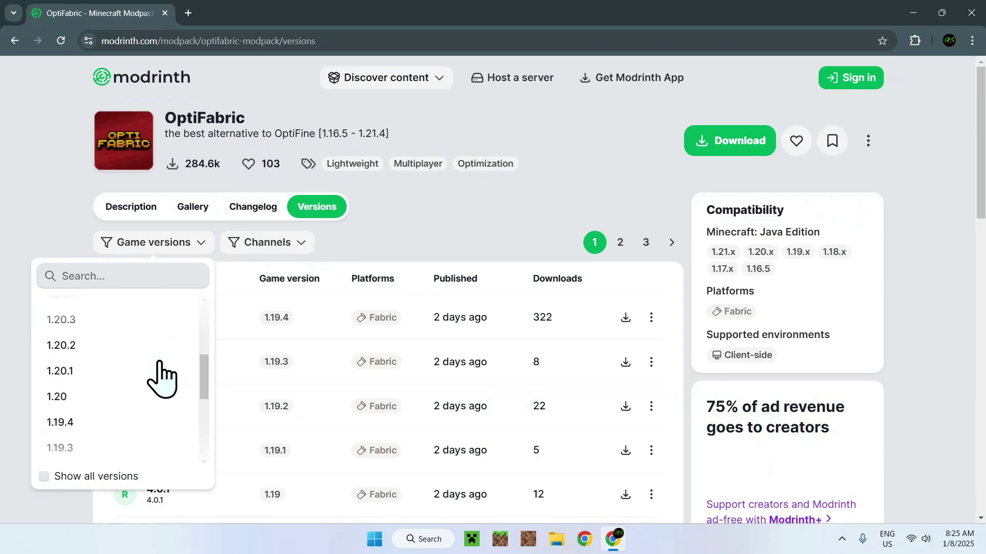
scroll(162, 379, up, 4)
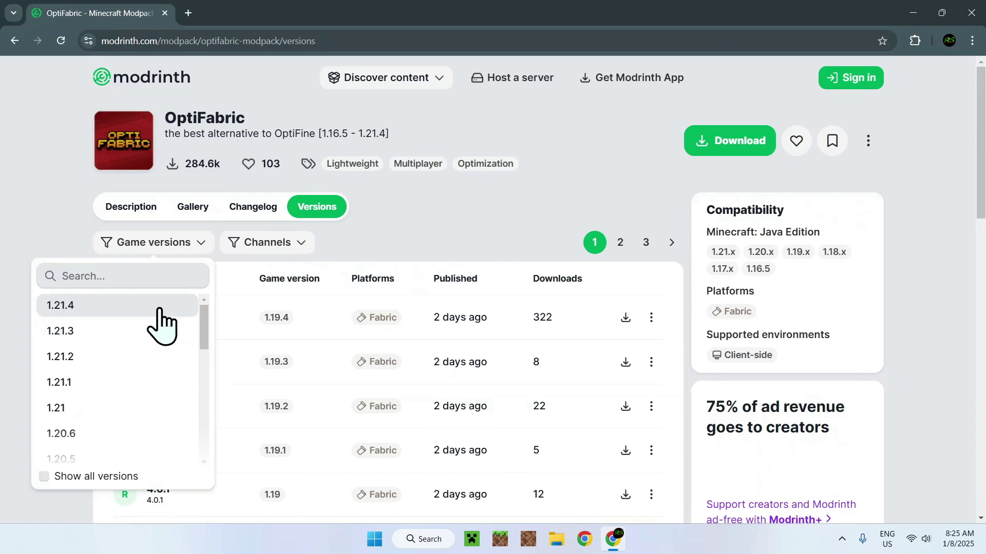
click(160, 310)
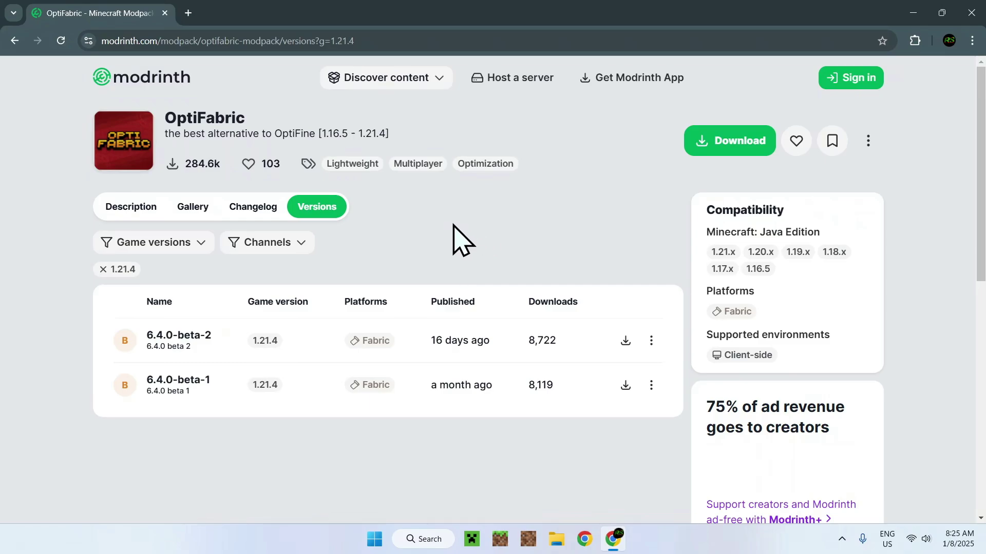
click(625, 340)
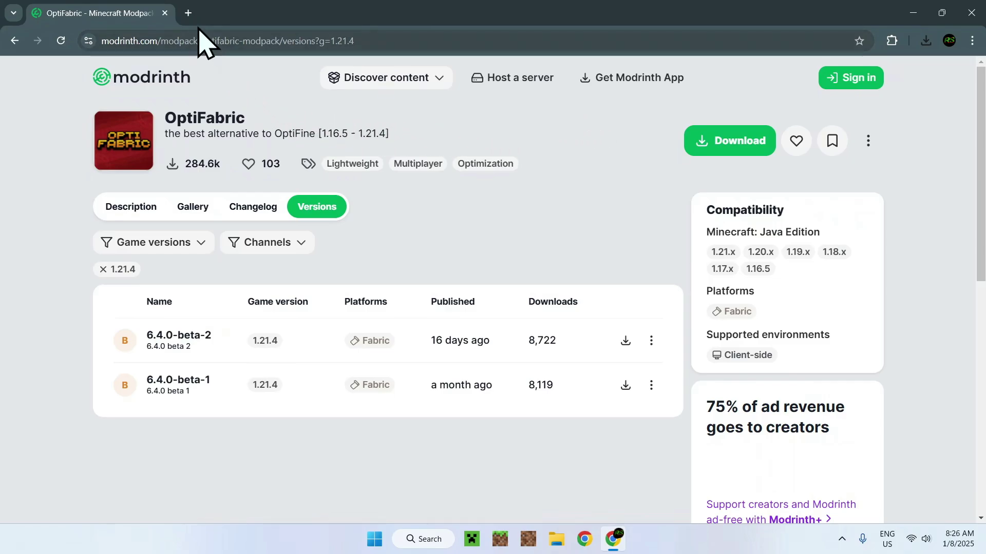
- Search Google for "MRPACK TO ZIP" in a new tab and open the Modrinth Pack to Zip Converter
click(188, 13)
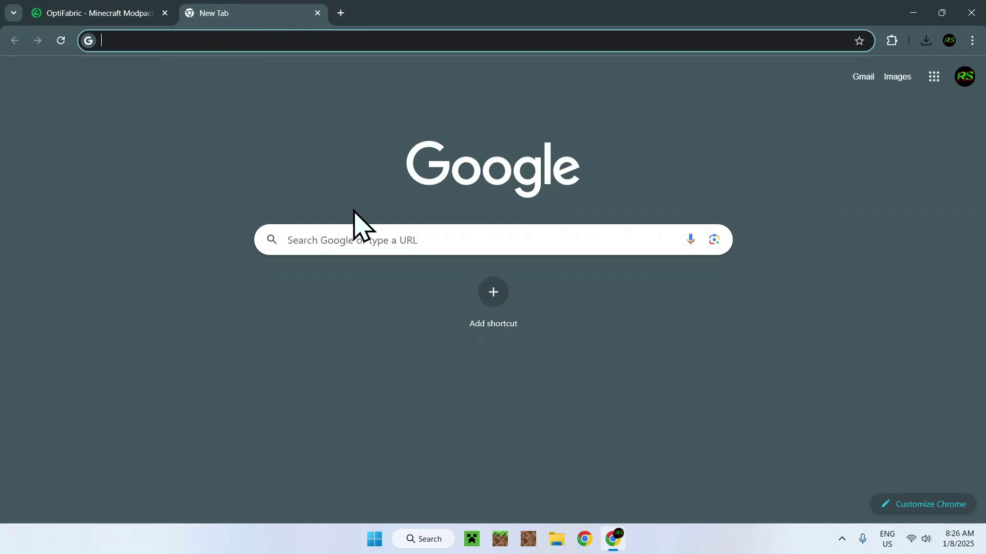
click(355, 239)
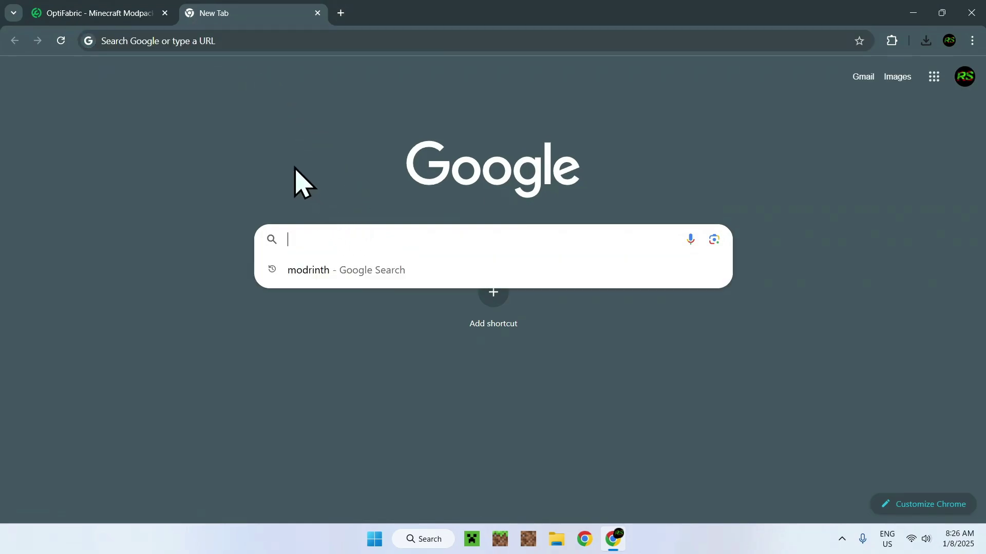
text(M)
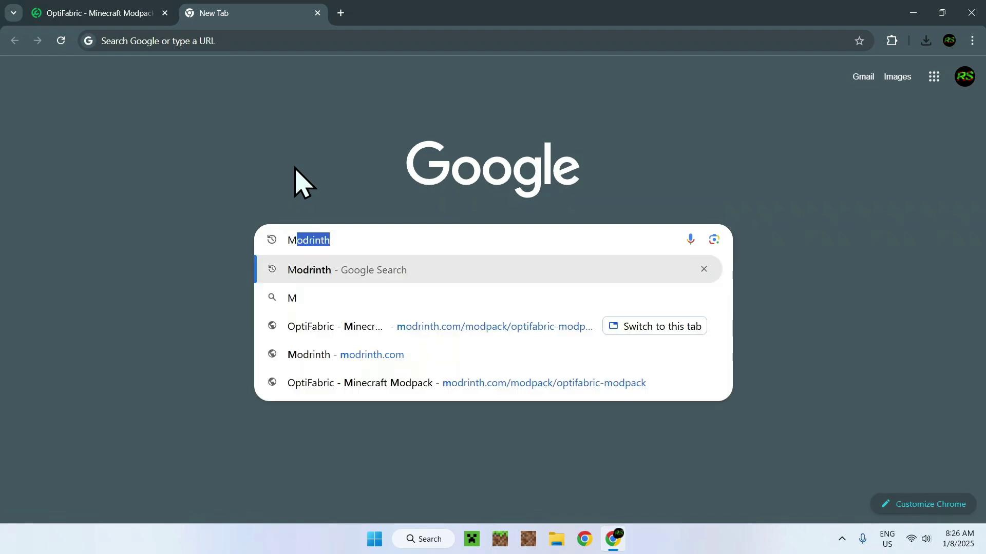
text(RPACK T)
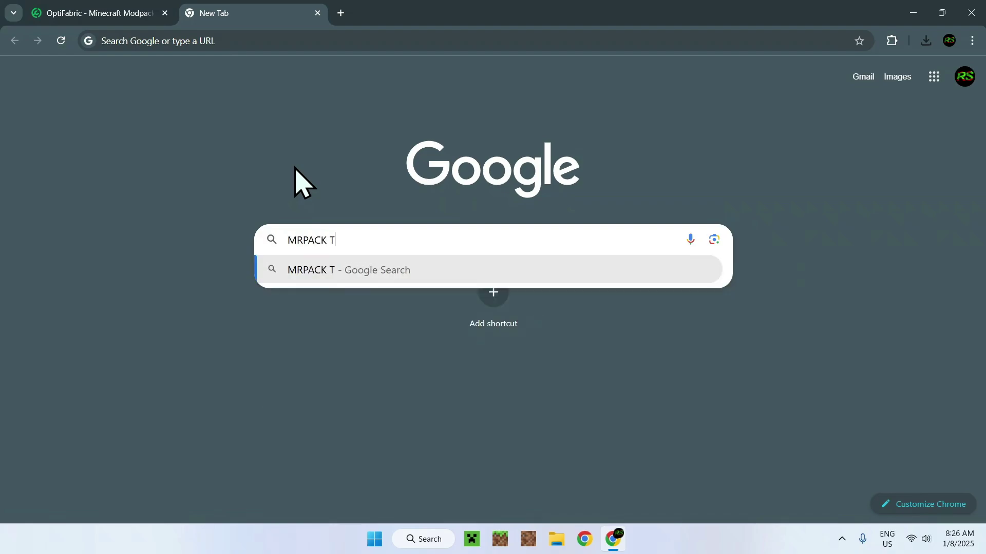
text(O ZIP)
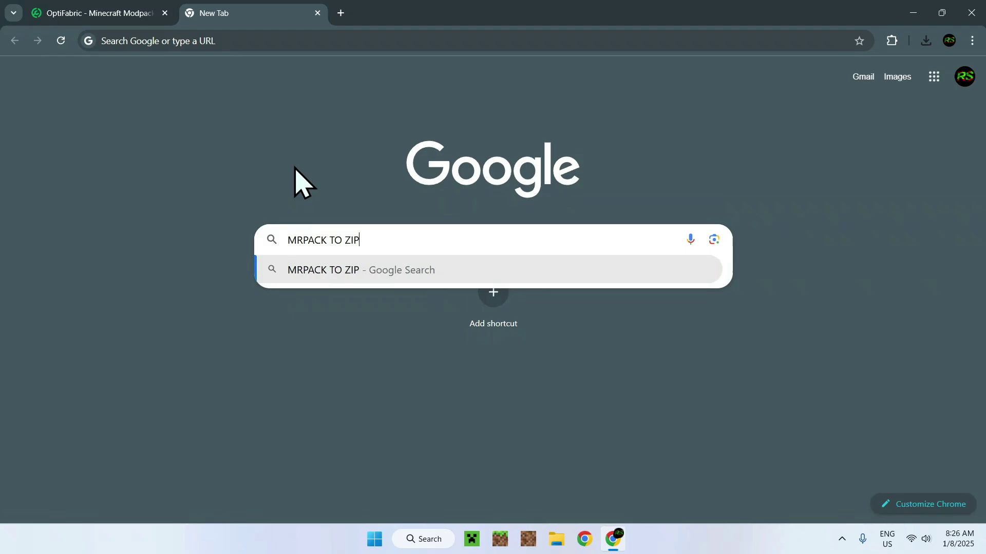
key(Return)
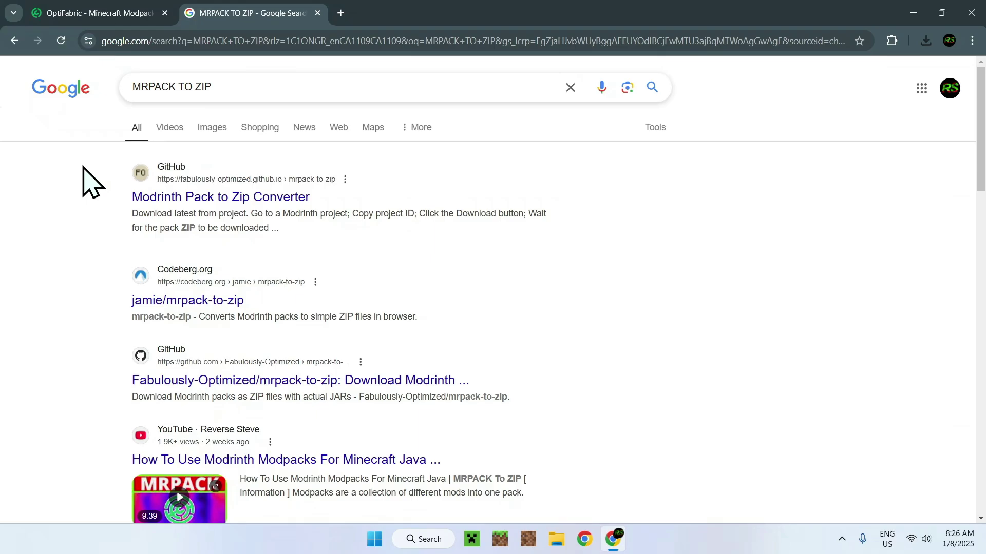
click(217, 202)
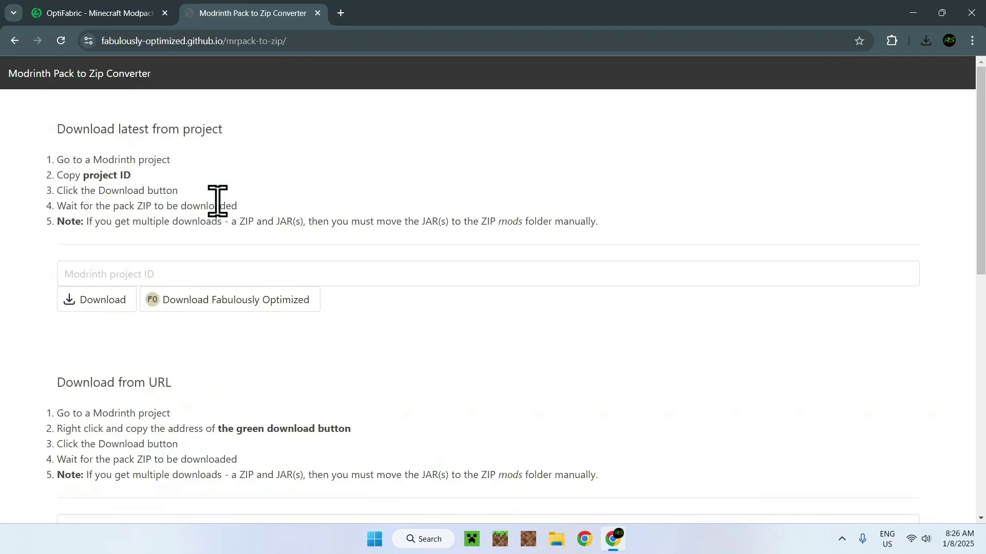
- Load "OptiFabric 1.21.4 6.4.0 beta 2.mrpack" as the existing mrpack and download its ZIP conversion, checking the browser's recent downloads
scroll(331, 165, down, 3)
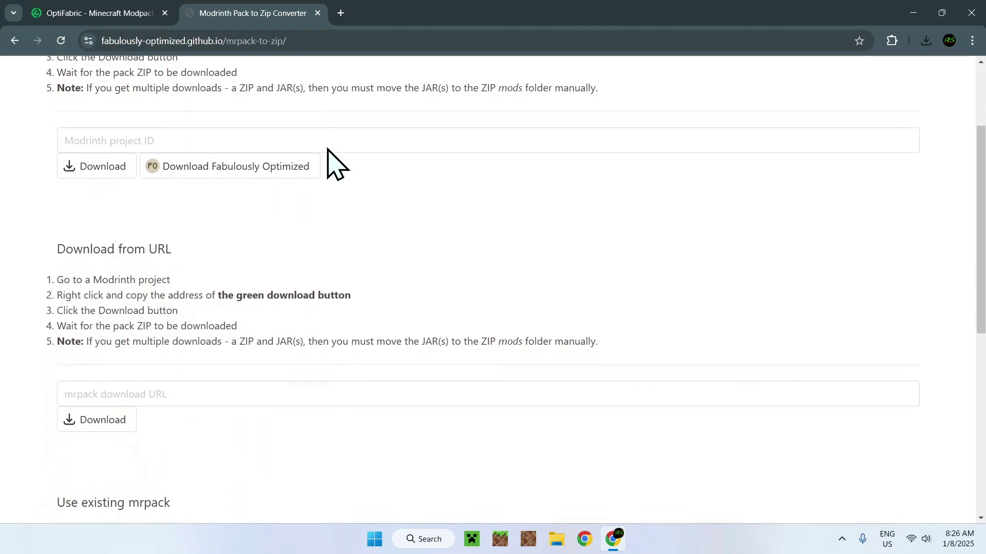
scroll(329, 151, down, 7)
scroll(331, 160, up, 10)
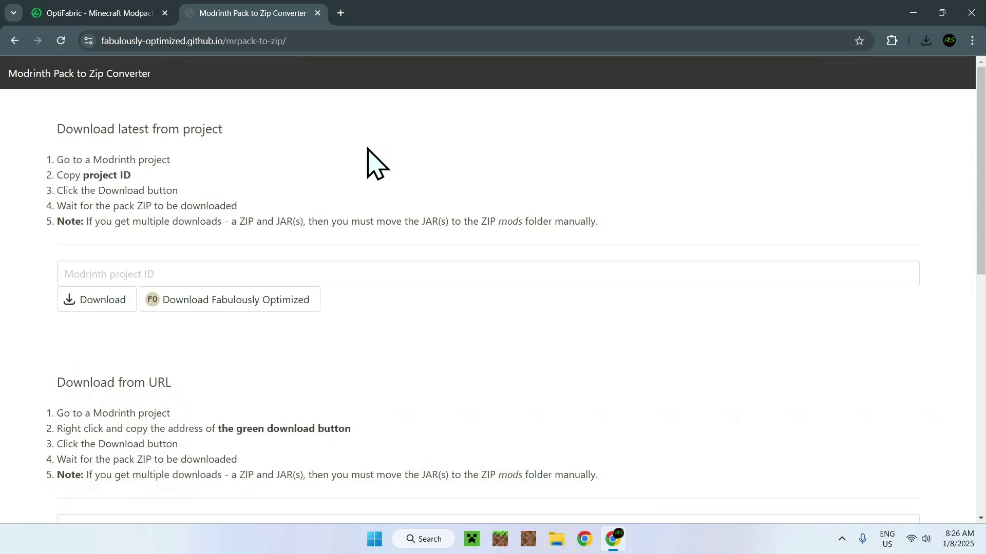
scroll(367, 154, down, 10)
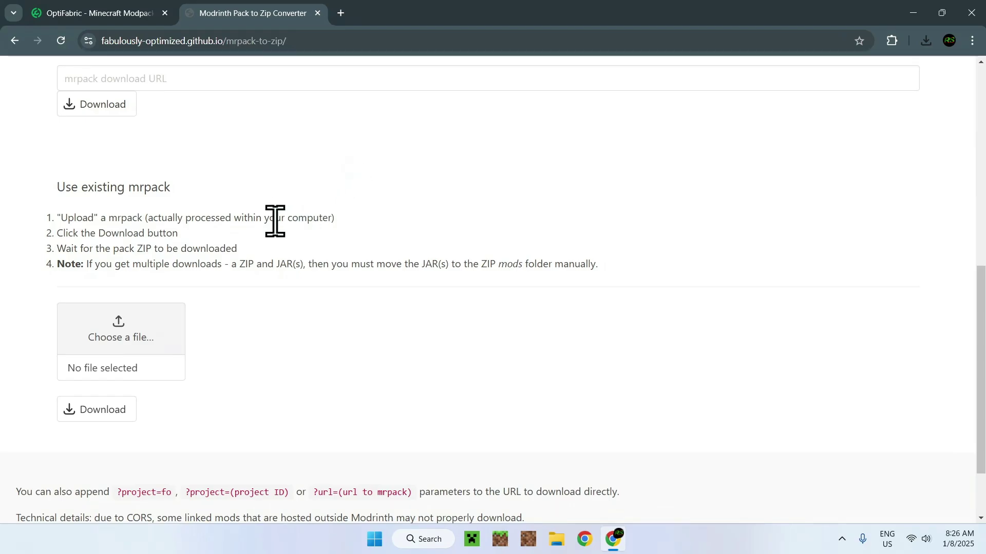
click(129, 333)
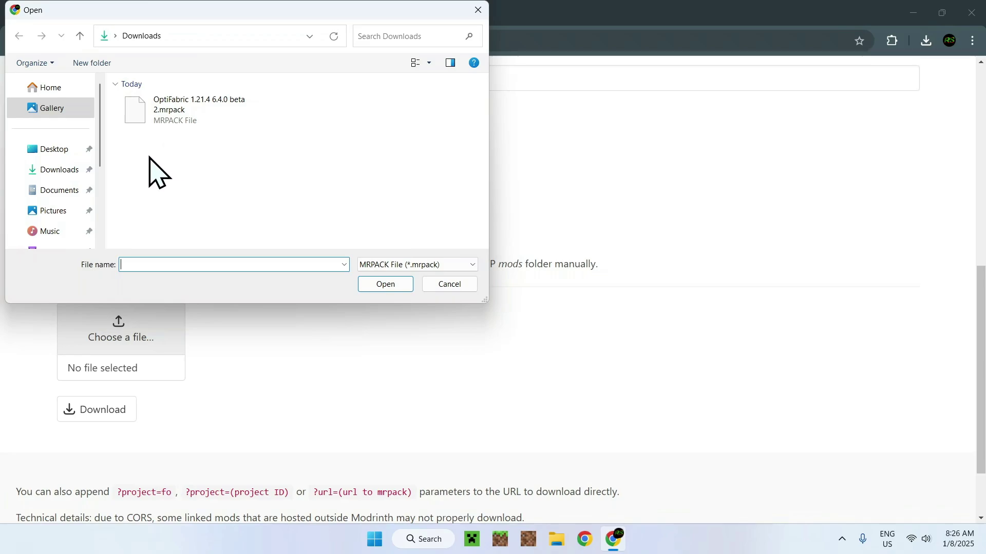
click(172, 124)
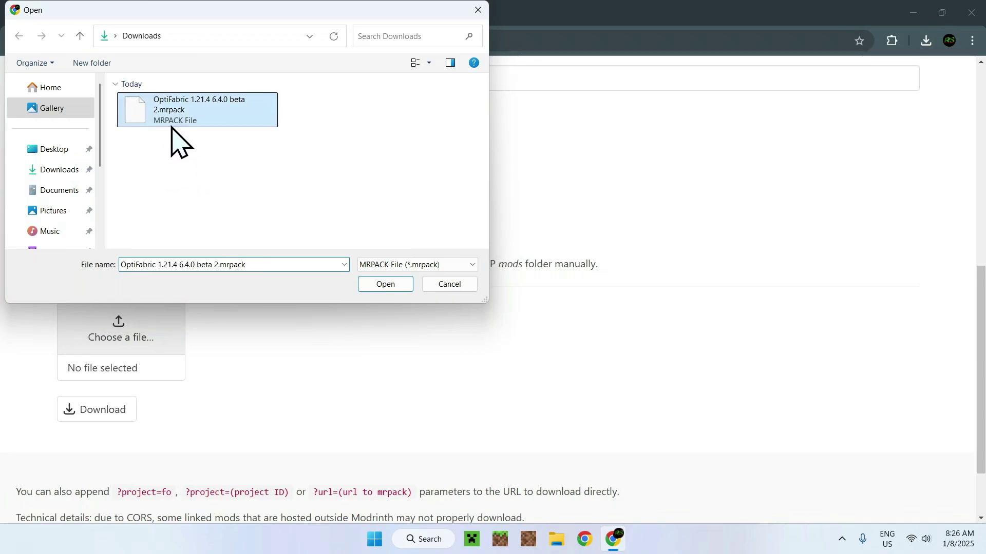
click(378, 284)
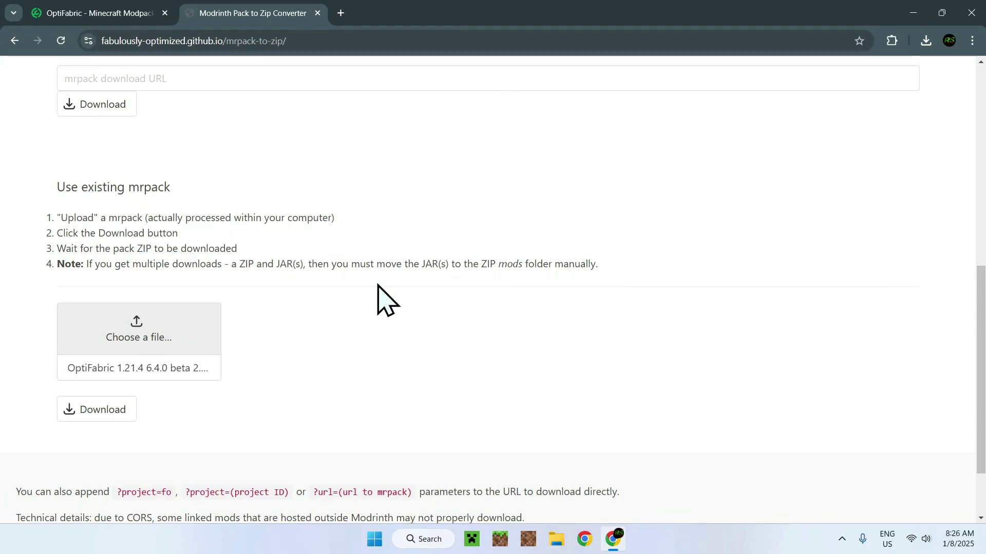
click(96, 409)
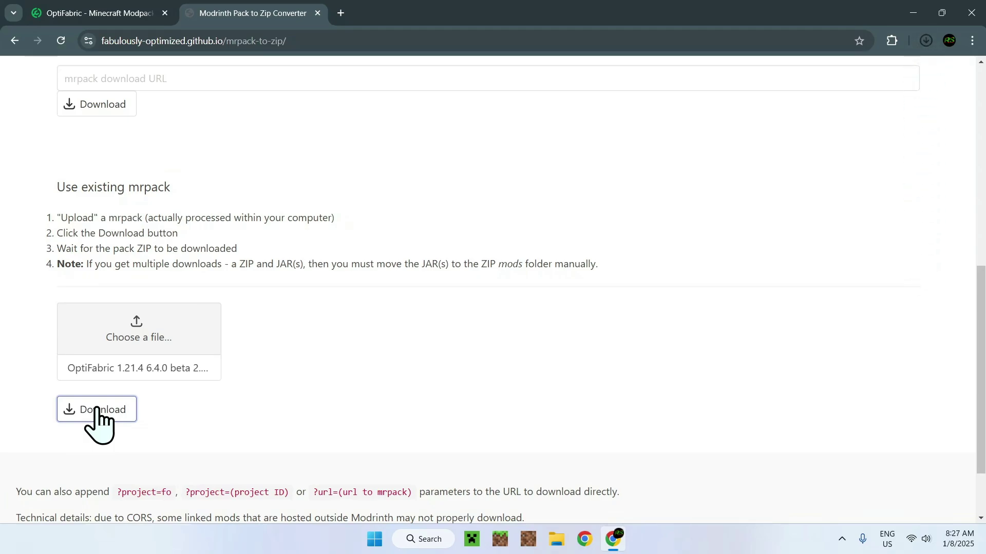
click(927, 46)
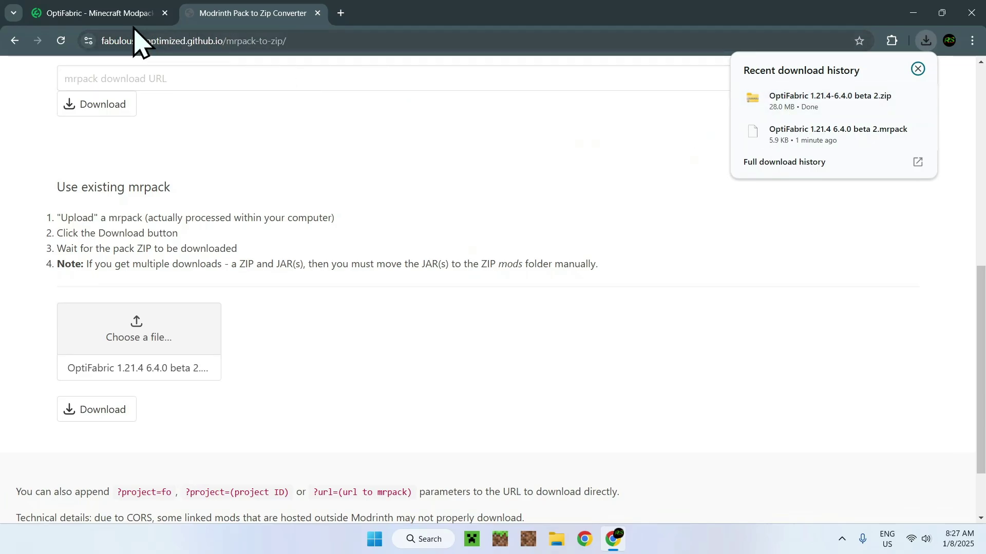
- Search Google for "Fabric Minecraft" in a new tab and open the Fabric website, fabricmc.net
click(116, 15)
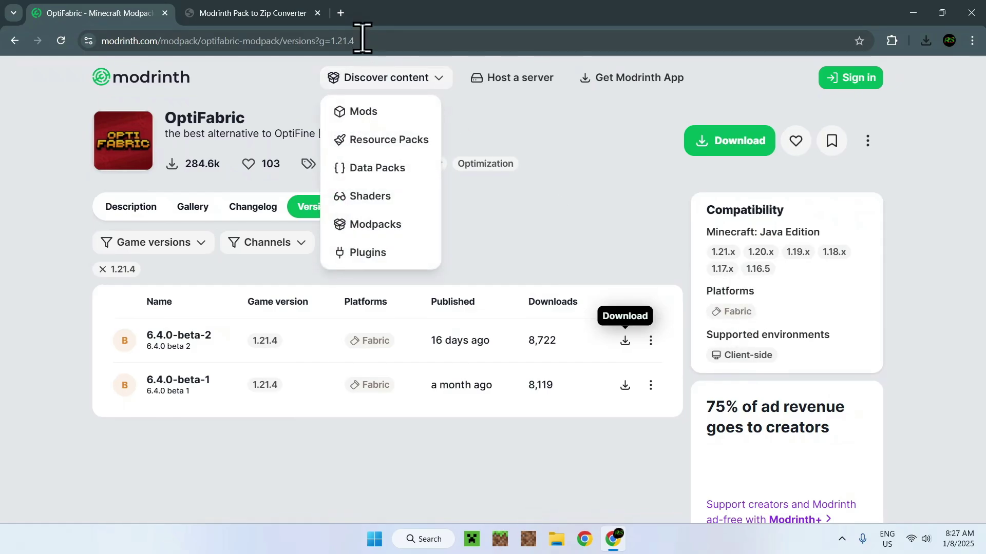
click(341, 13)
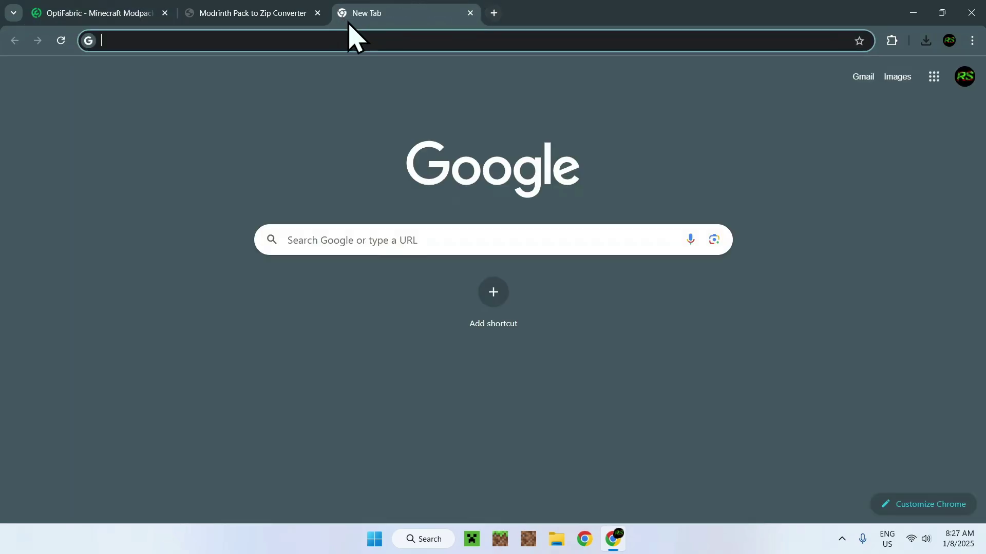
click(384, 239)
text(Fa)
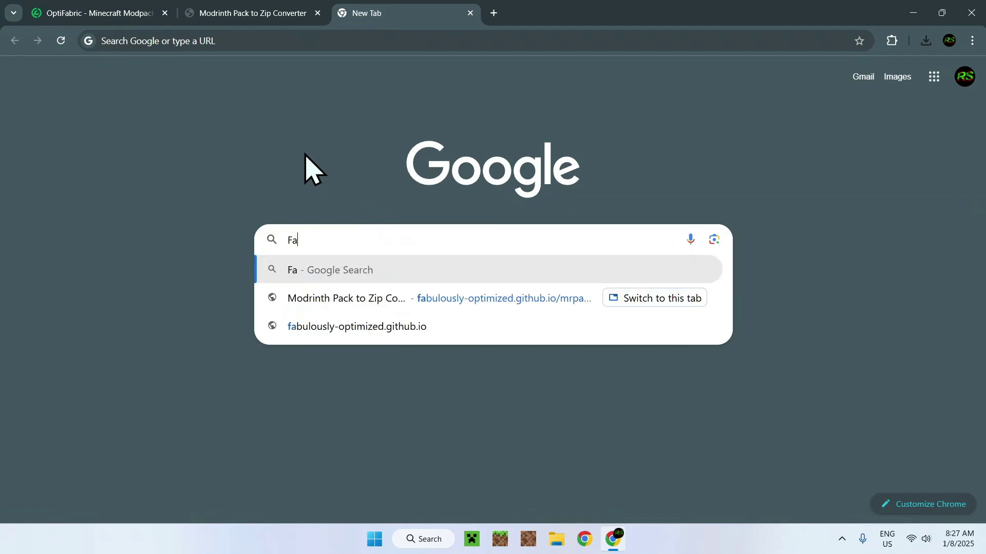
text(bric Minecraft)
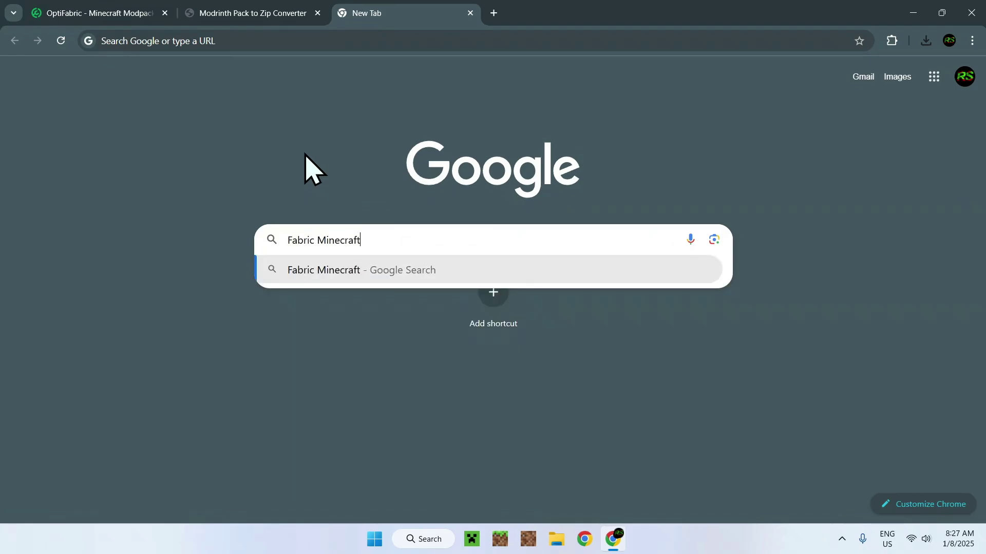
key(Return)
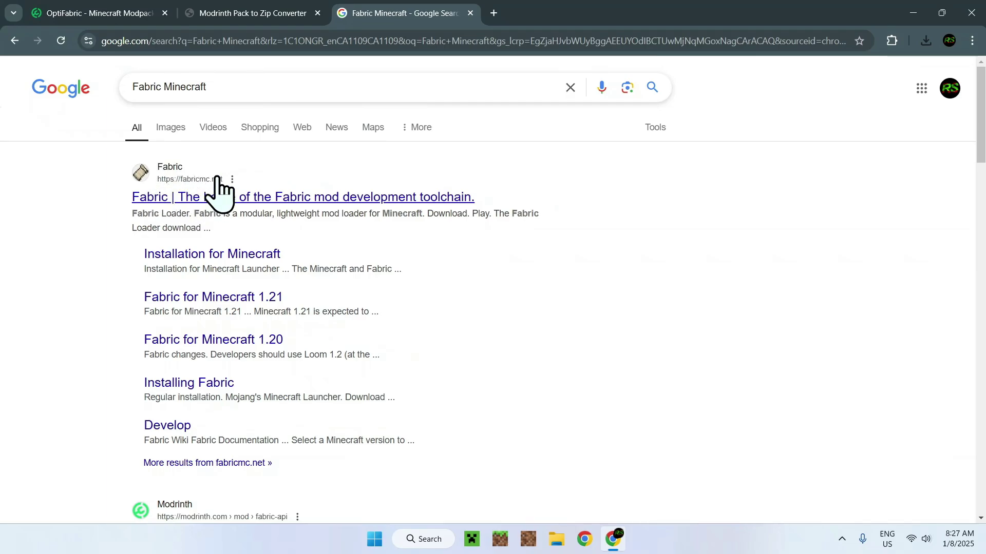
click(172, 199)
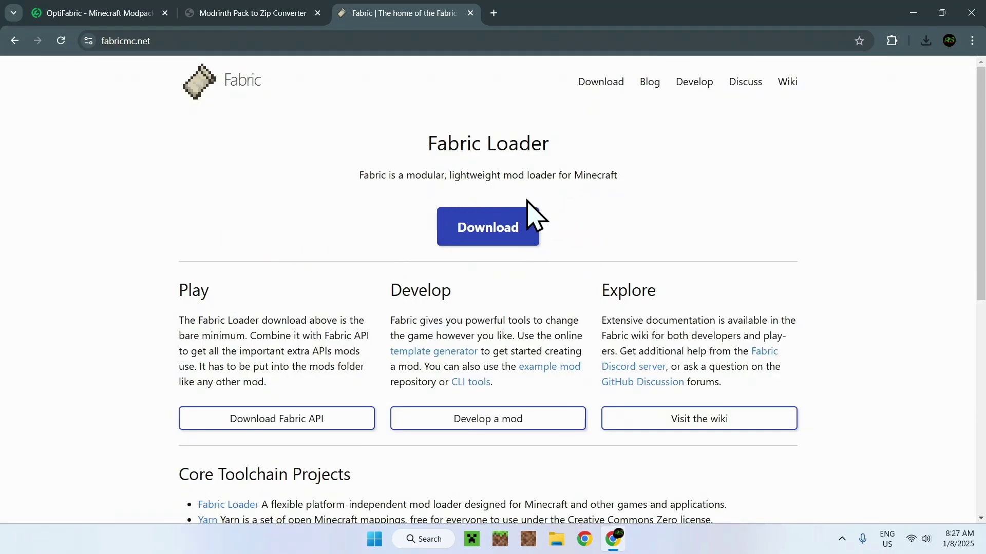
- Download the Fabric Loader installer for Windows and close the browser
click(480, 240)
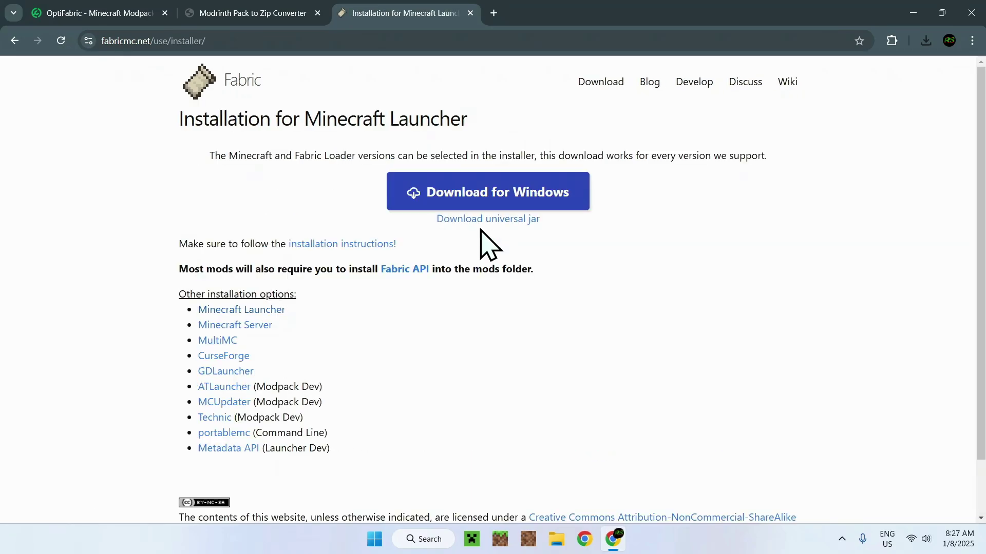
click(499, 196)
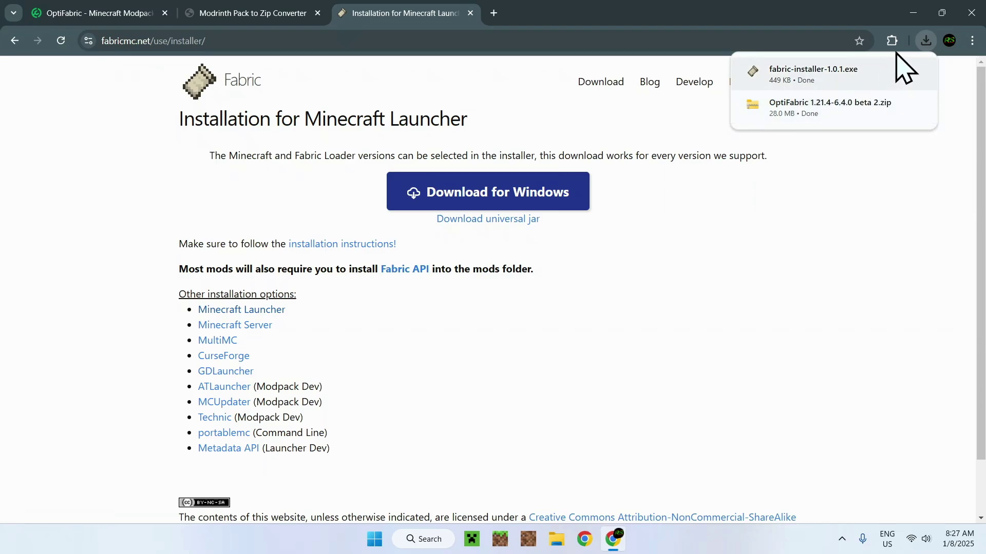
click(970, 13)
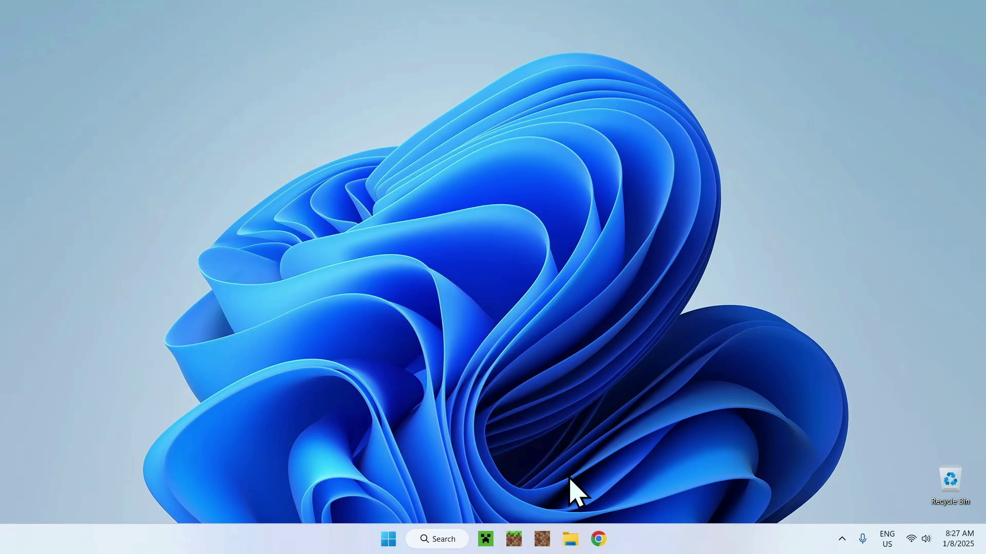
- Open the Downloads folder in File Explorer and delete "OptiFabric 1.21.4 6.4.0 beta 2.mrpack"
click(570, 539)
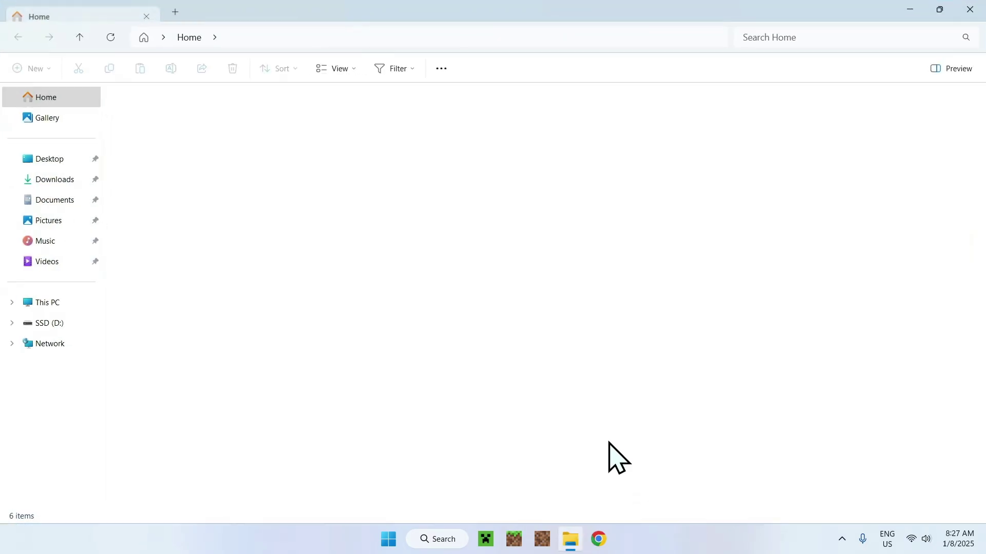
click(55, 179)
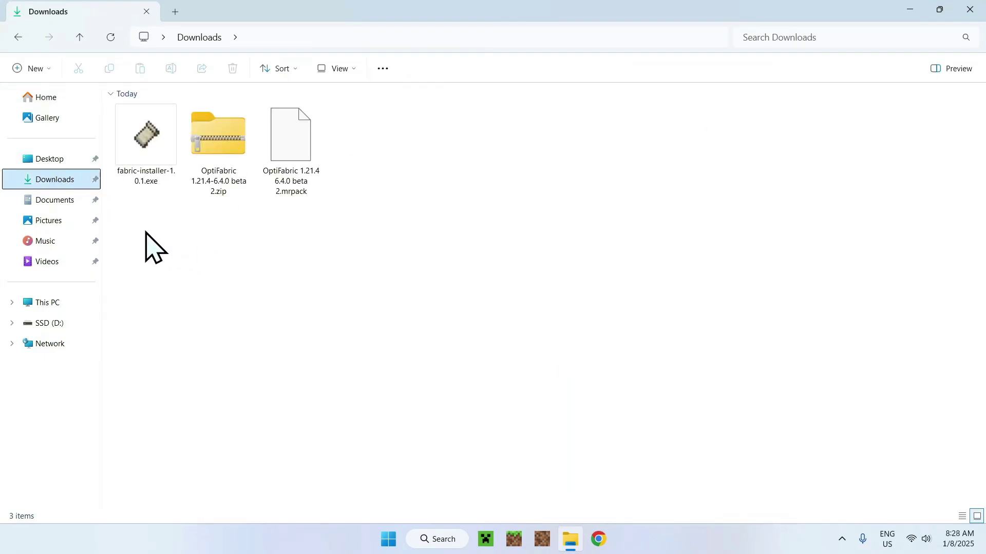
drag(128, 229, 317, 221)
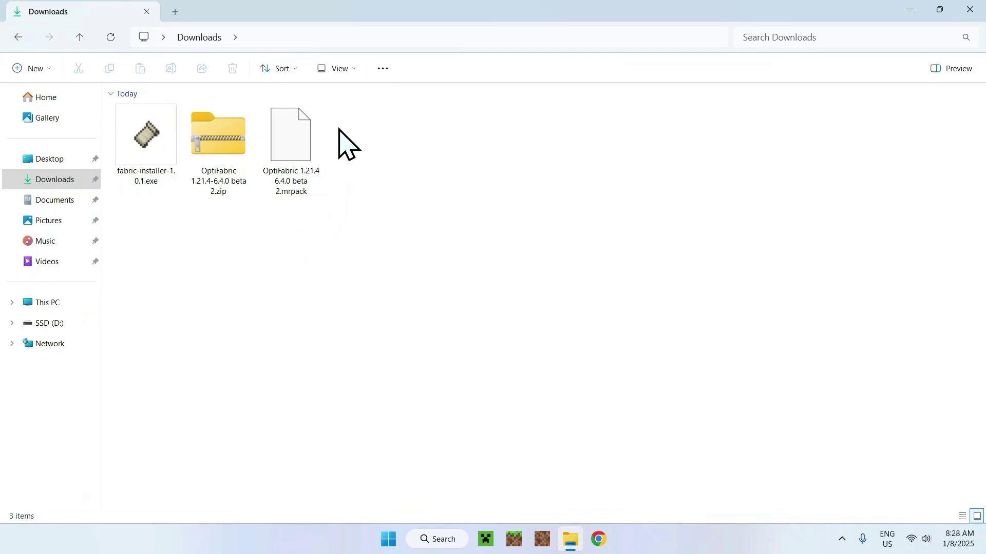
click(289, 132)
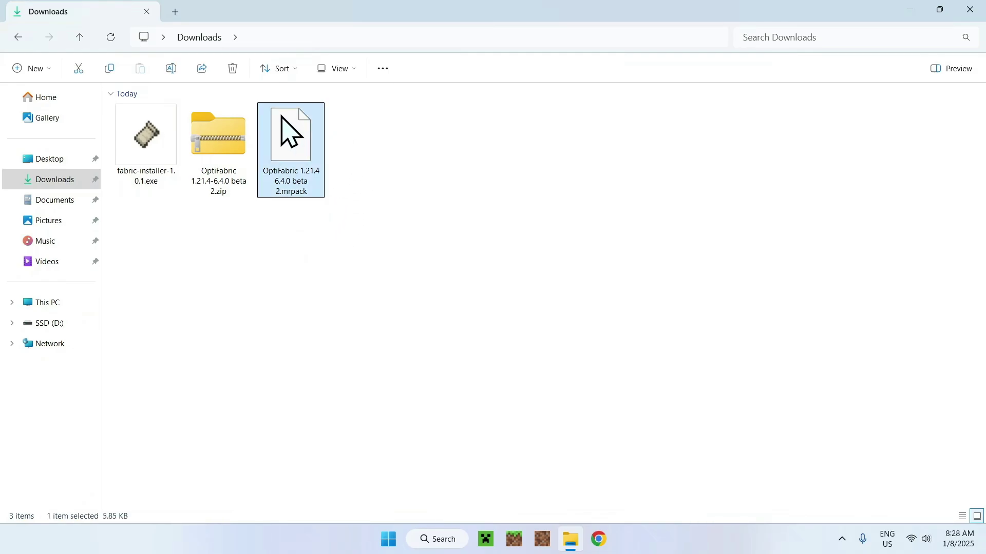
click(230, 72)
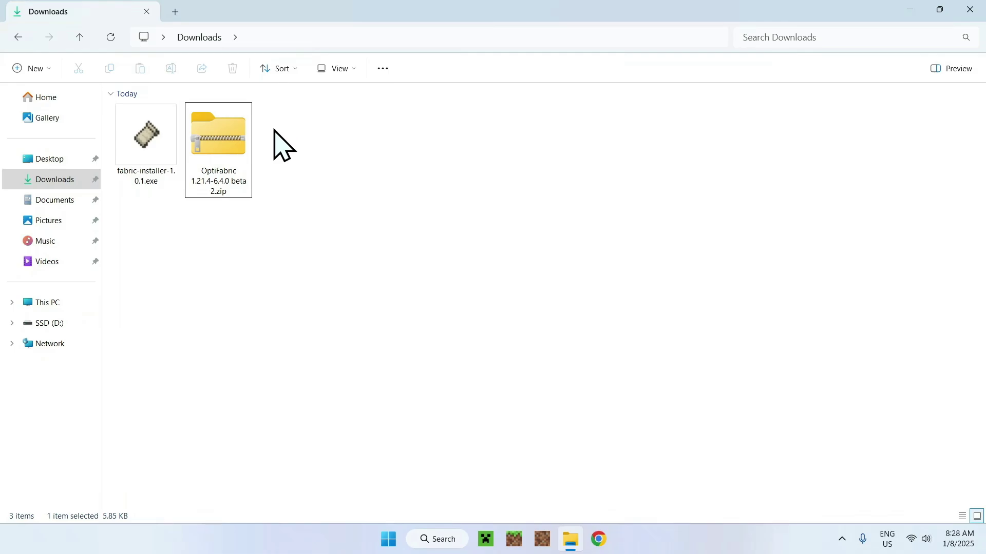
- Extract "OptiFabric 1.21.4-6.4.0 beta 2.zip" into the suggested folder of the same name in Downloads
click(213, 145)
right_click(213, 145)
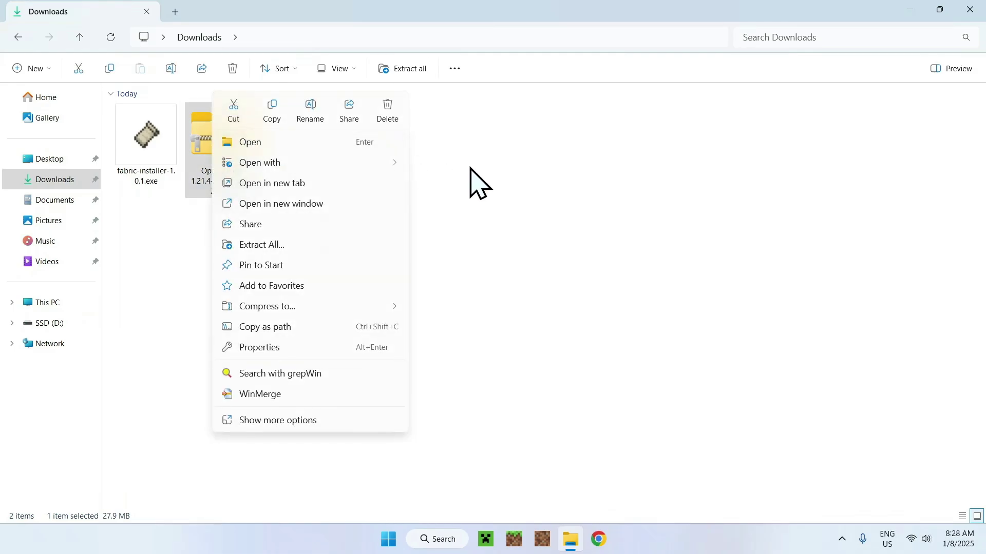
click(368, 243)
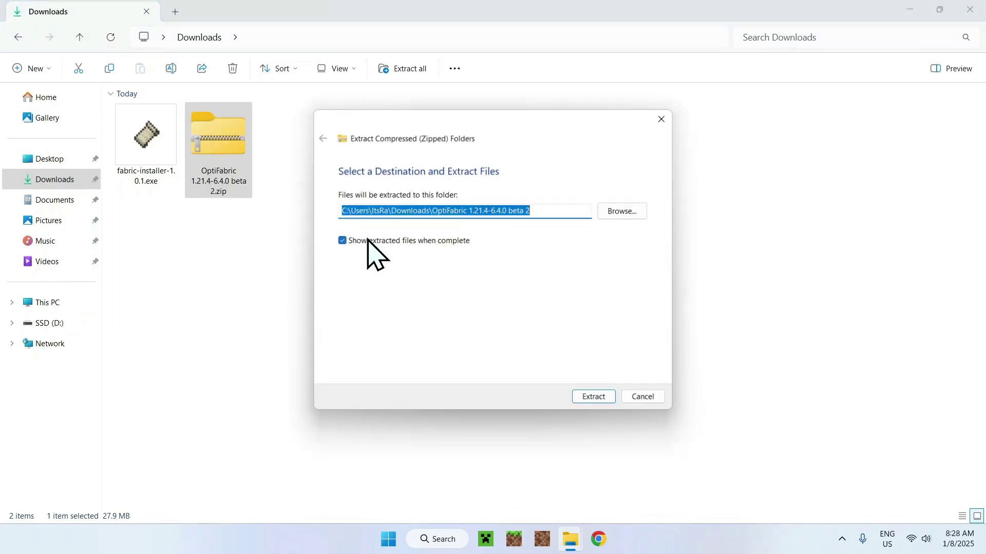
click(596, 398)
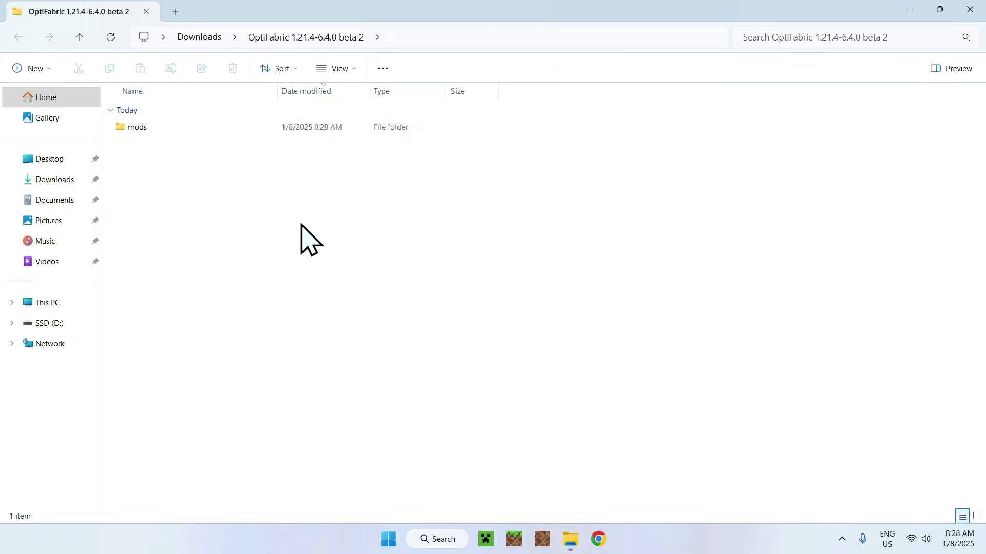
- Copy the mods folder from the extracted OptiFabric folder into the Downloads folder
click(55, 179)
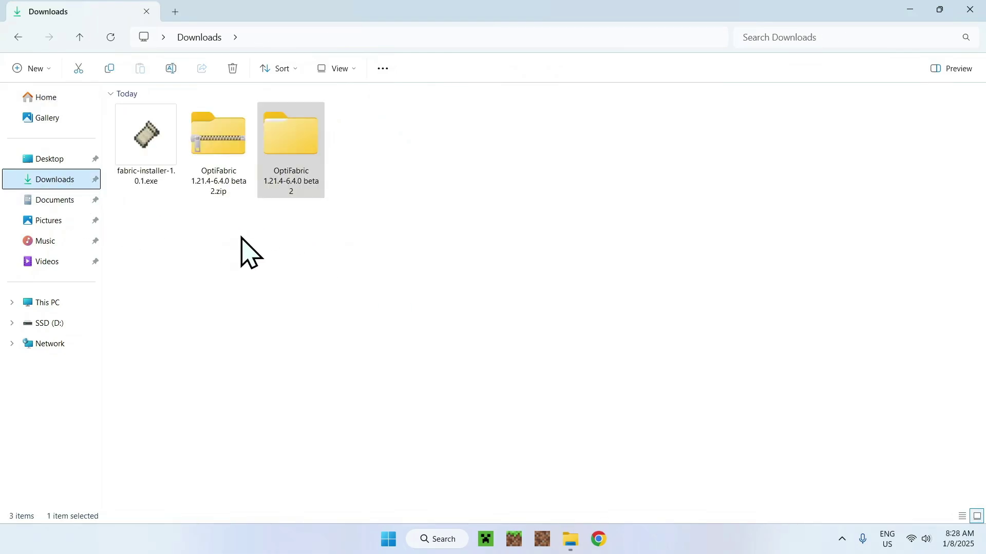
drag(126, 226, 305, 231)
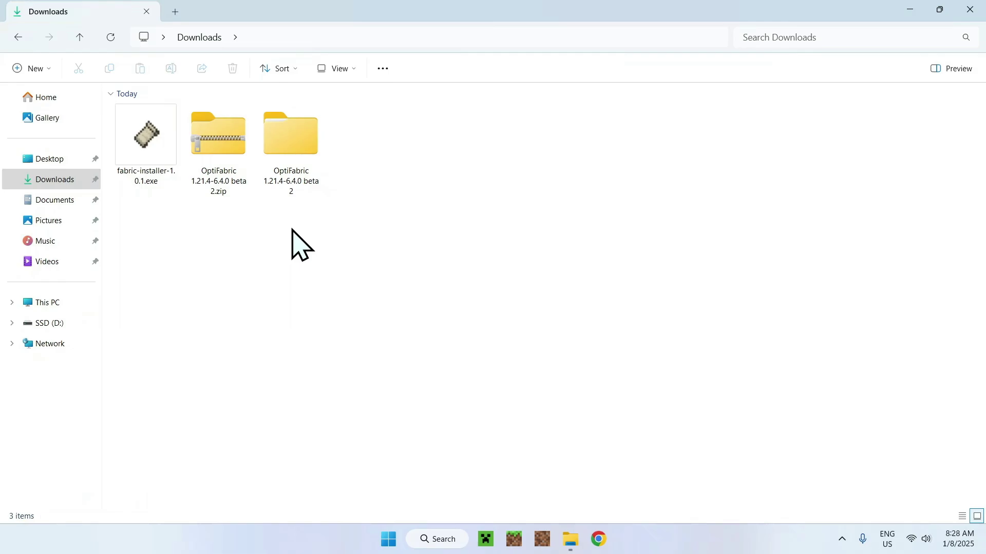
double_click(291, 165)
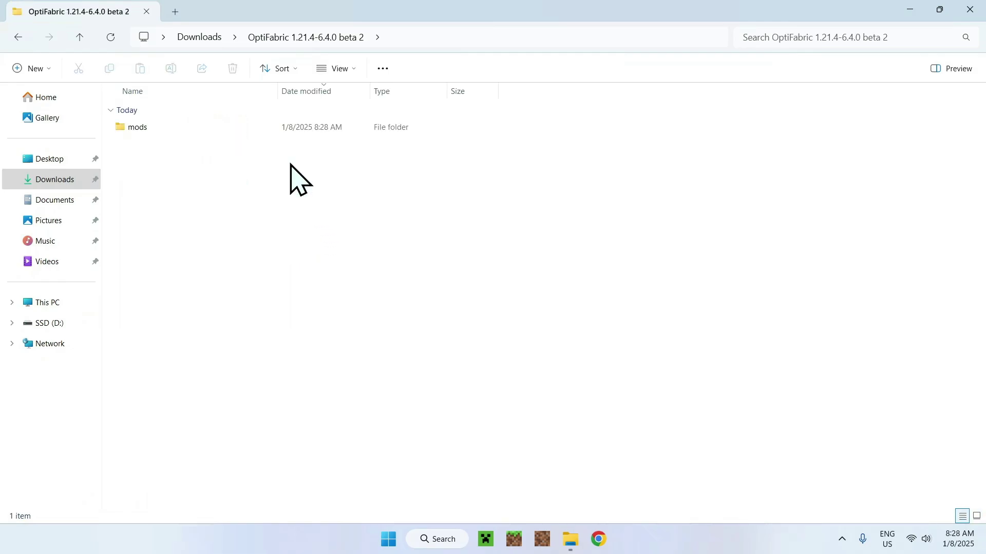
click(251, 135)
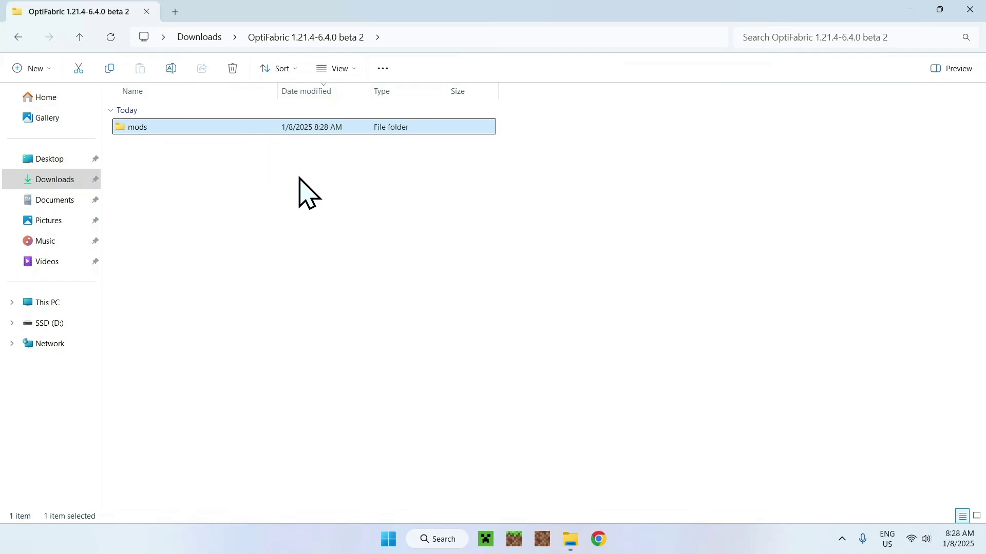
click(109, 68)
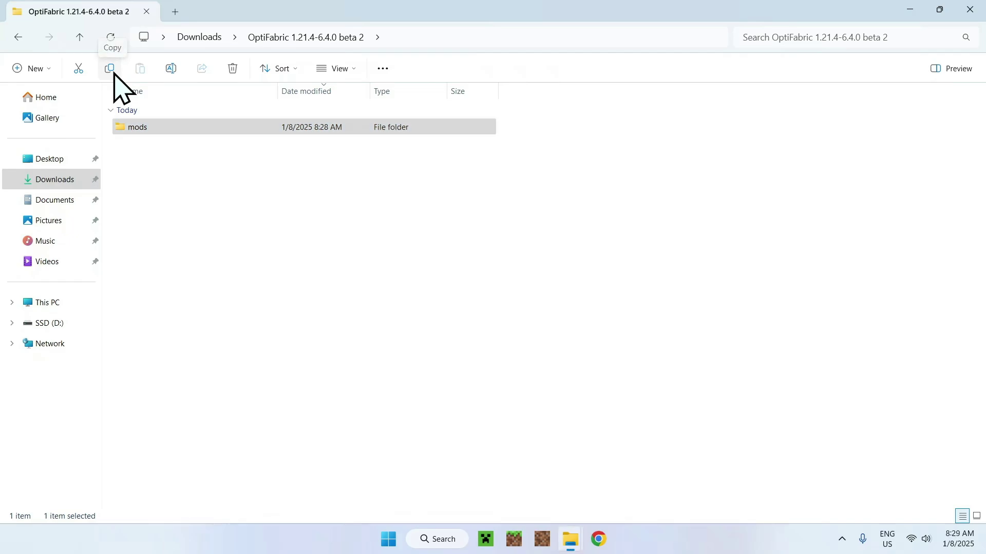
click(61, 179)
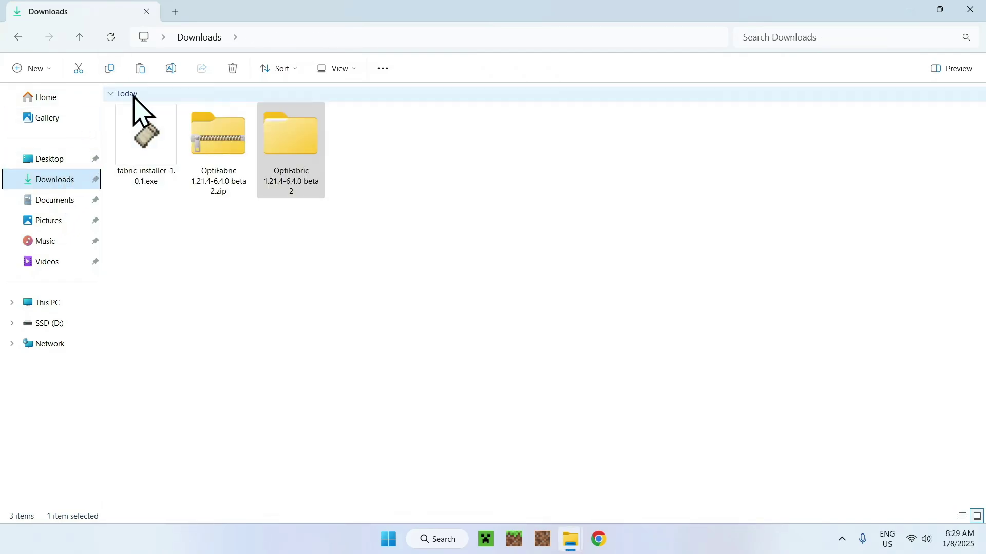
click(144, 70)
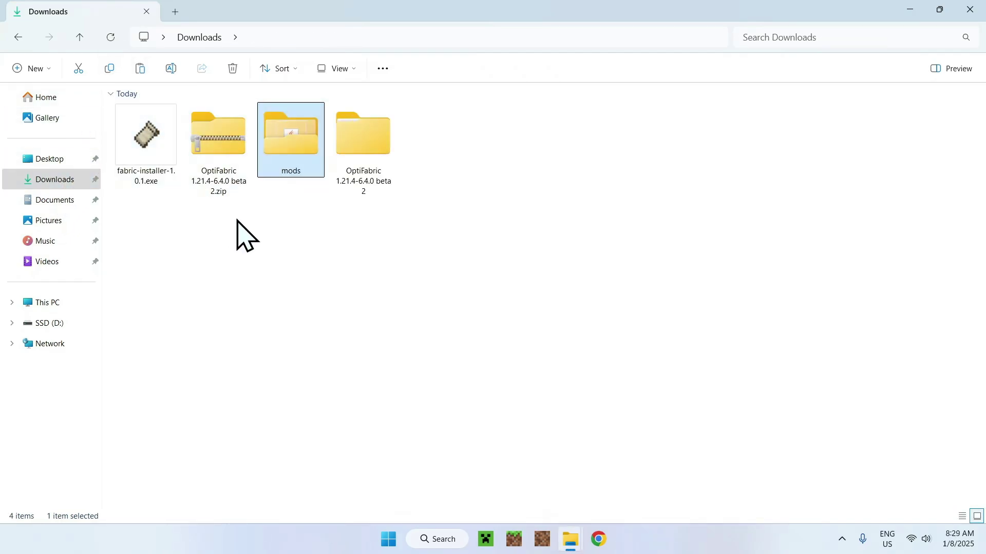
- Delete the extracted "OptiFabric 1.21.4-6.4.0 beta 2" folder and its ZIP file from Downloads
click(241, 235)
drag(120, 218, 362, 221)
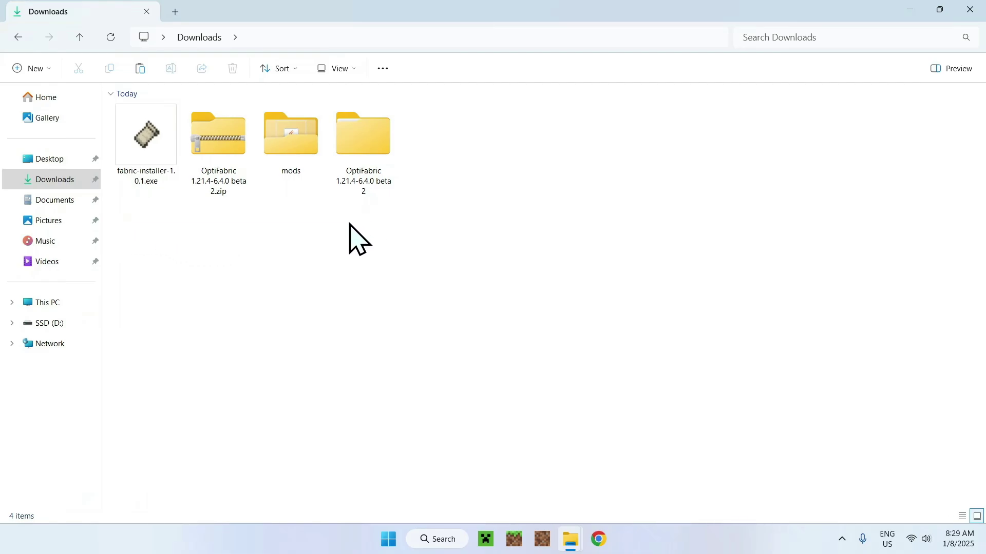
click(355, 193)
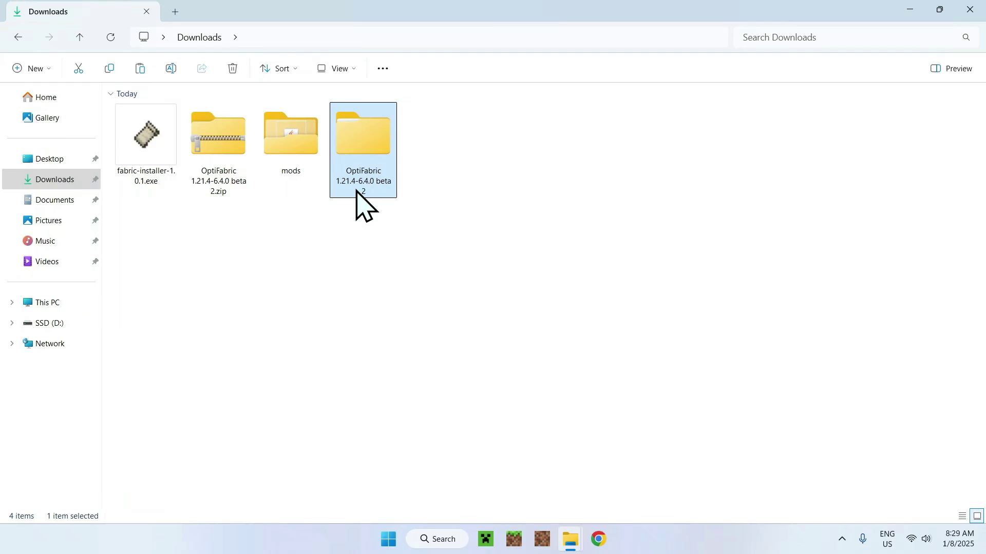
click(368, 228)
click(346, 144)
click(231, 70)
click(205, 140)
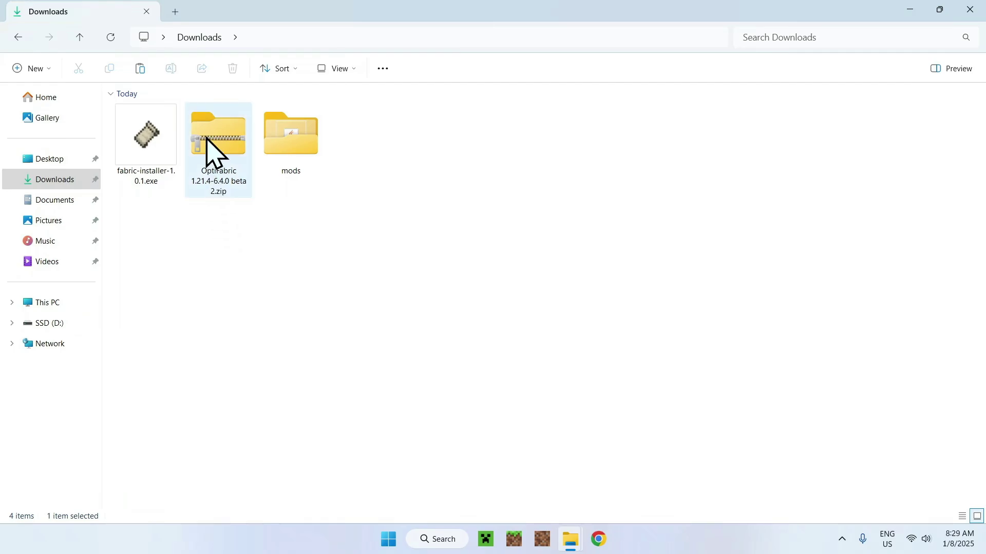
click(232, 81)
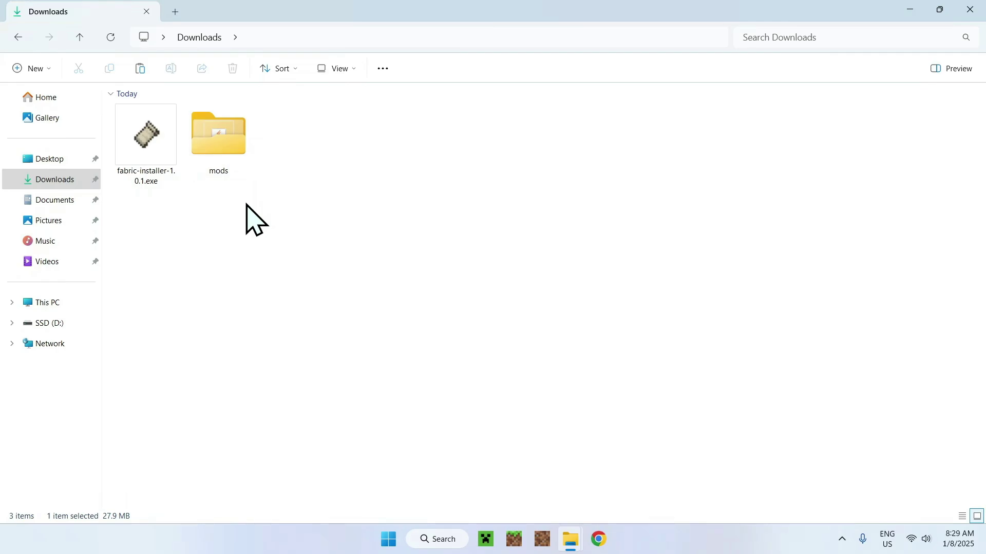
- Run fabric-installer-1.0.1.exe, install the client for Minecraft 1.21.4 with loader 0.16.9 and a new profile, and close the installer
double_click(145, 178)
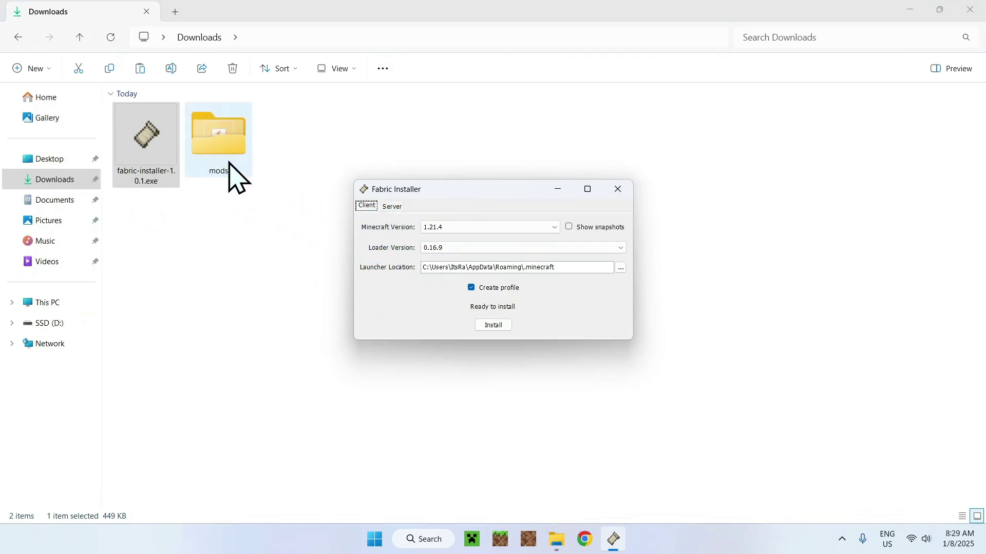
click(432, 229)
click(378, 226)
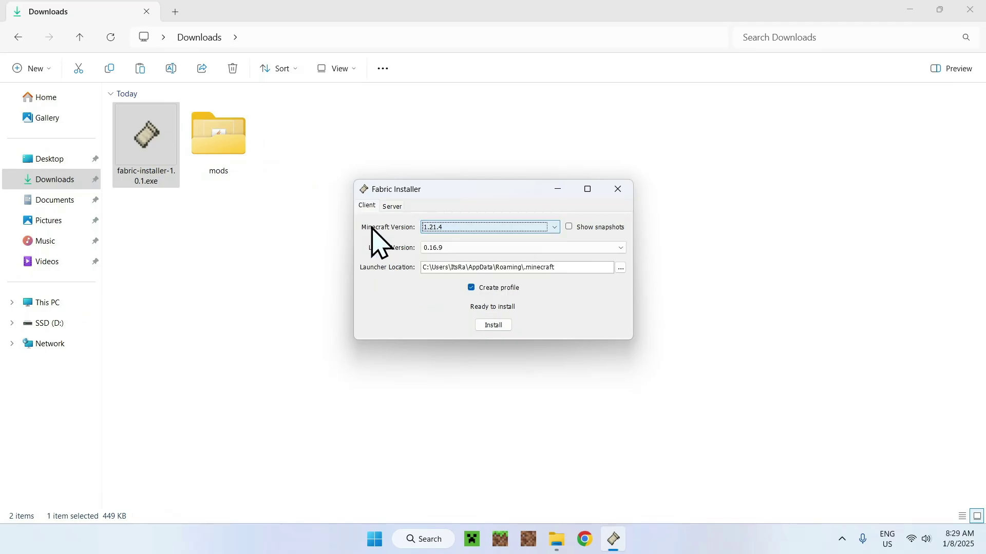
click(486, 331)
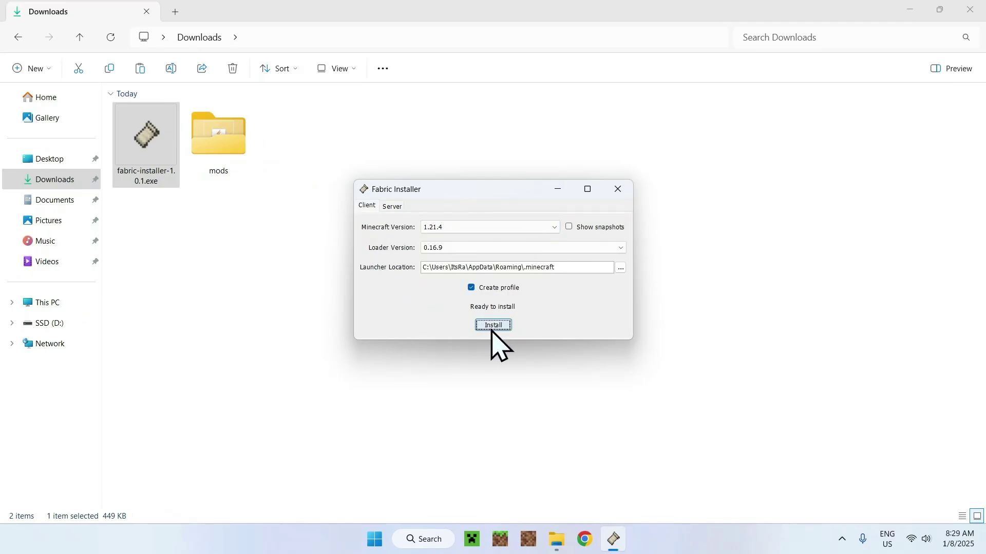
click(493, 291)
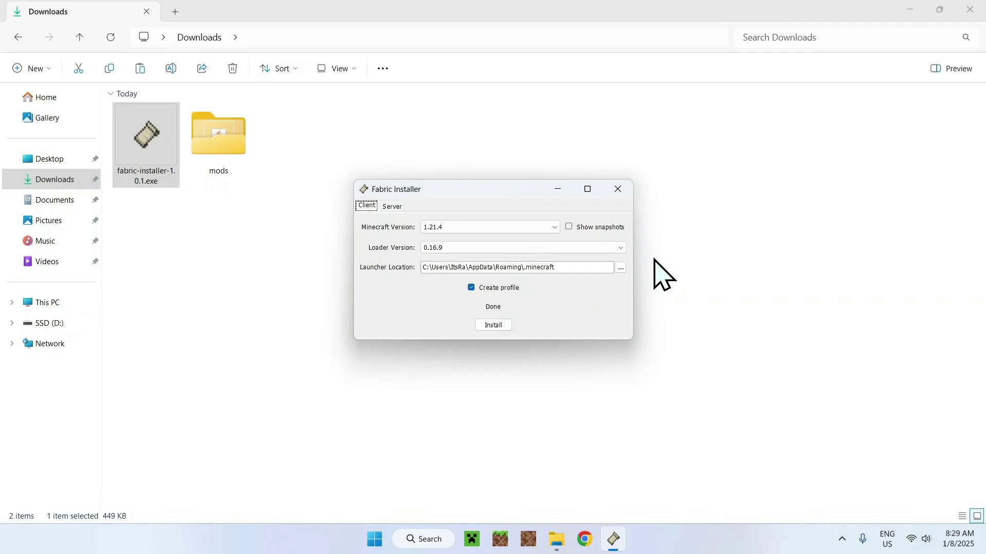
click(618, 189)
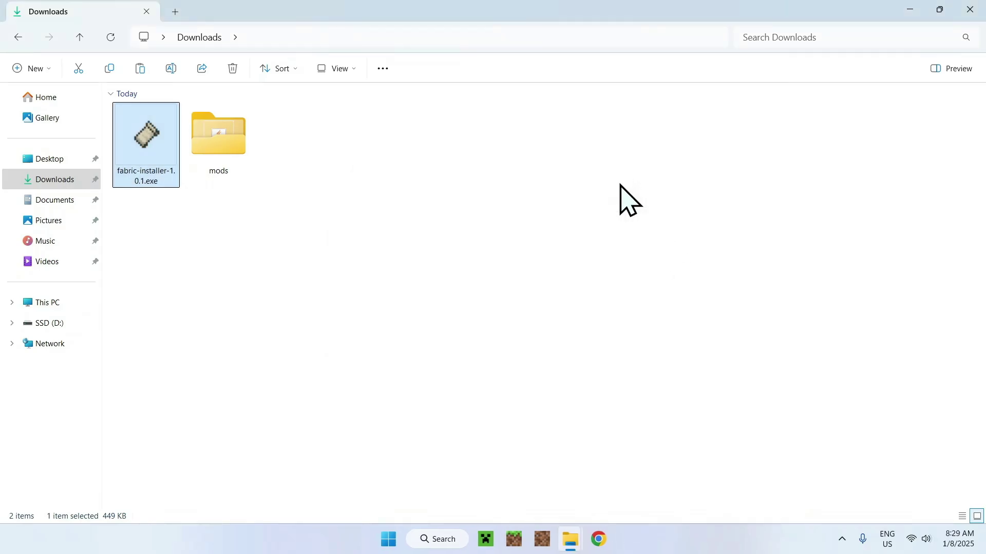
- Open the fabric-loader-1.21.4 installation's game folder from the Minecraft Launcher and delete the existing mods folder in .minecraft
click(485, 539)
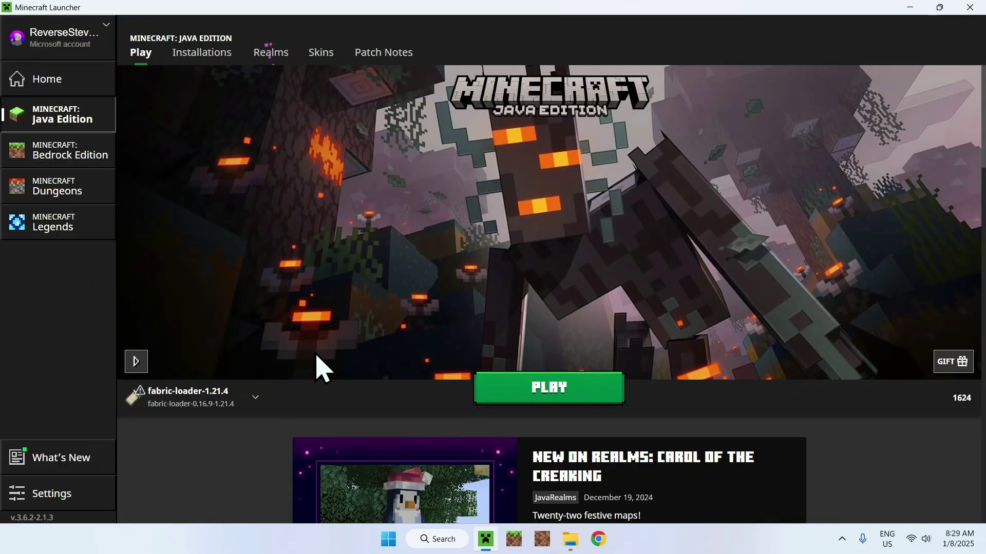
click(200, 66)
mouse_move(396, 183)
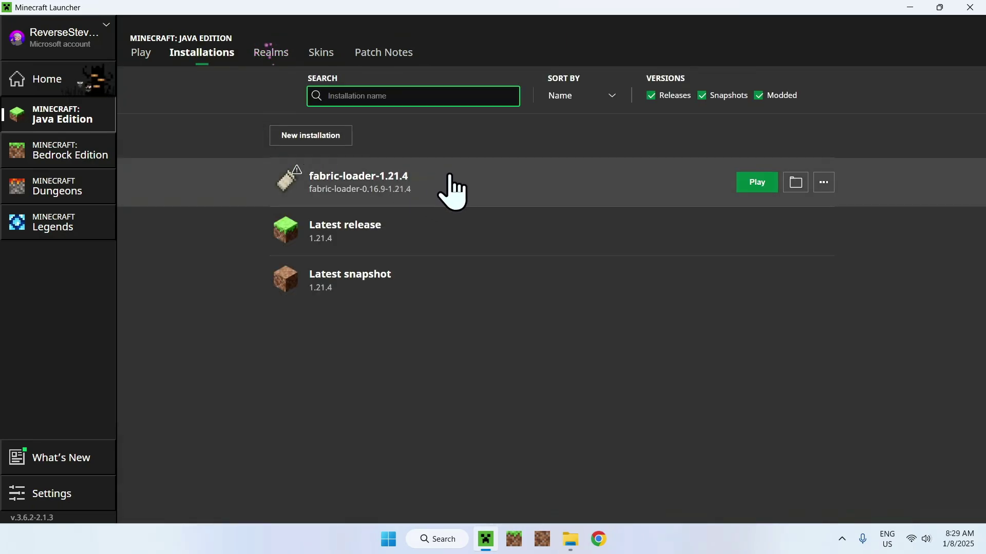
click(797, 183)
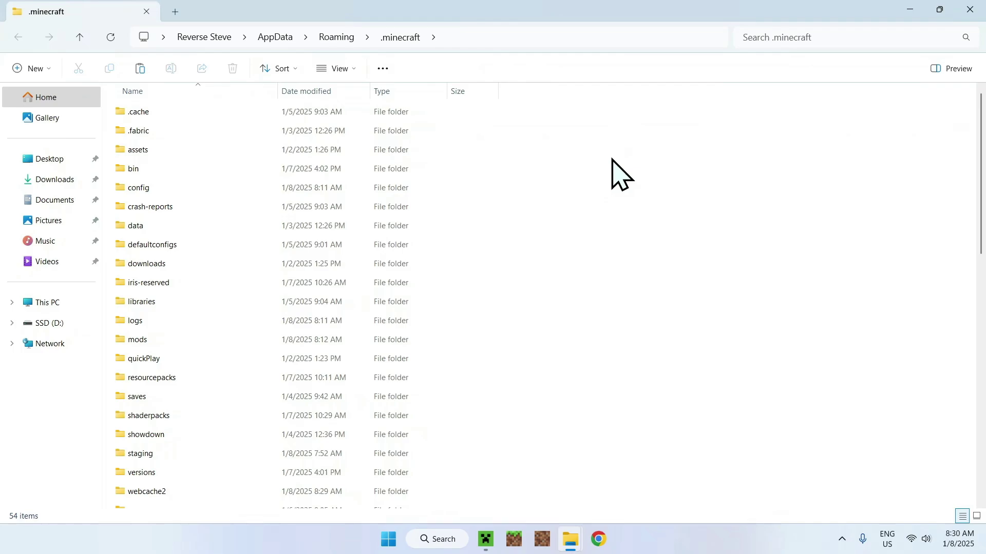
click(304, 340)
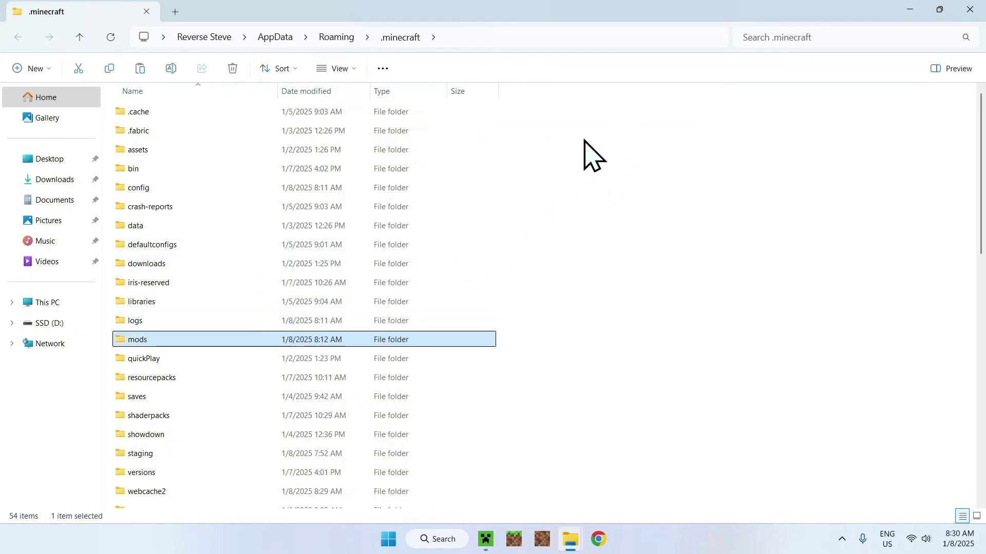
click(233, 69)
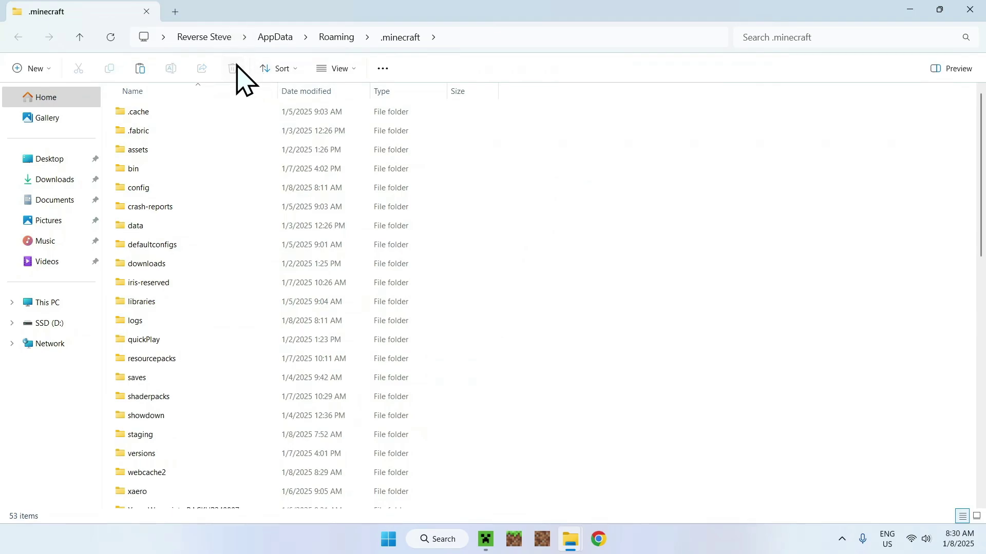
- Copy the mods folder from Downloads into the .minecraft folder and check the mod files inside the copy
click(52, 178)
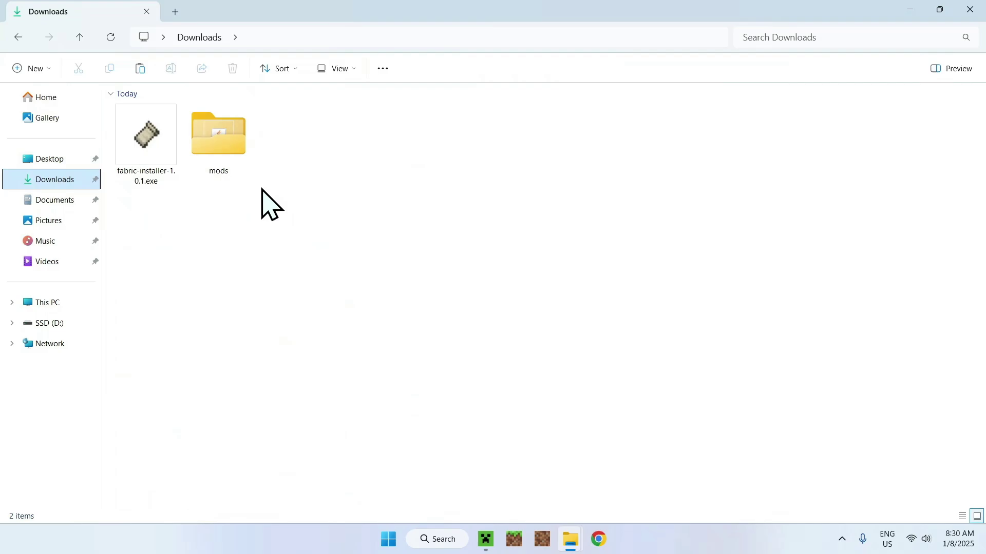
click(220, 163)
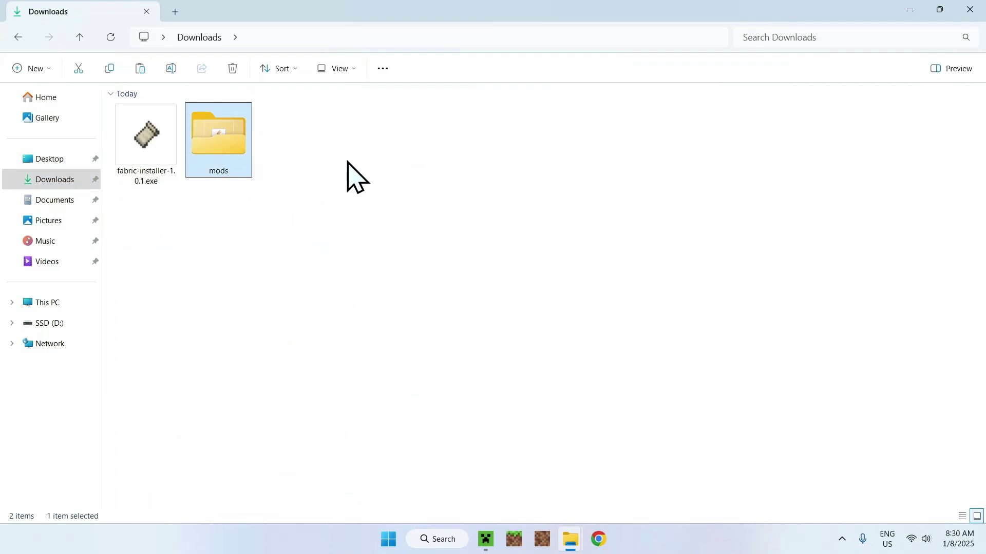
click(110, 69)
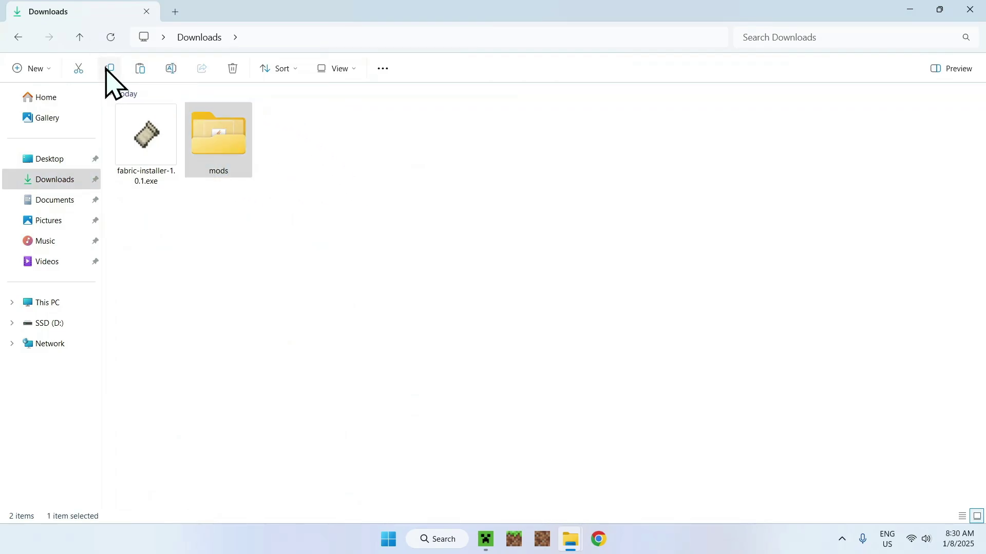
click(18, 38)
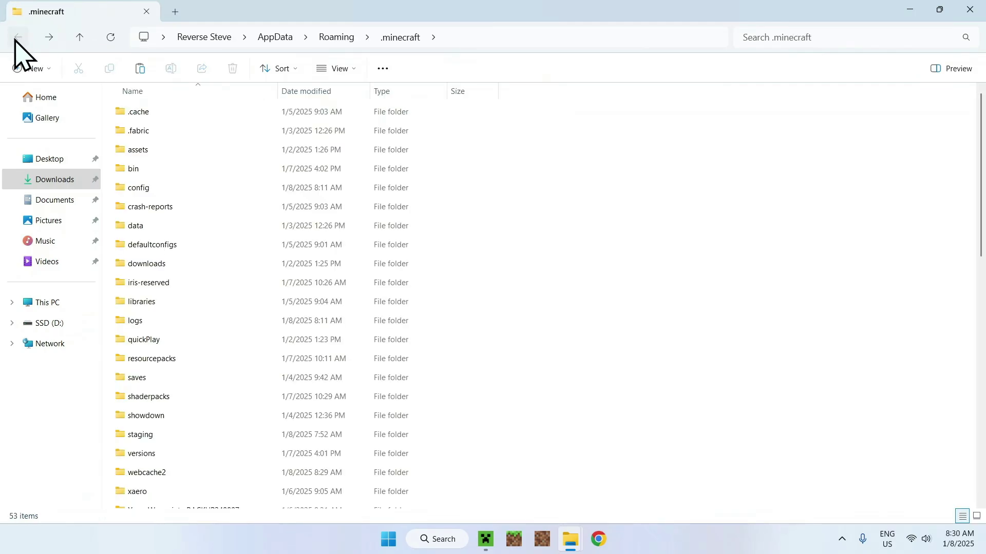
click(141, 68)
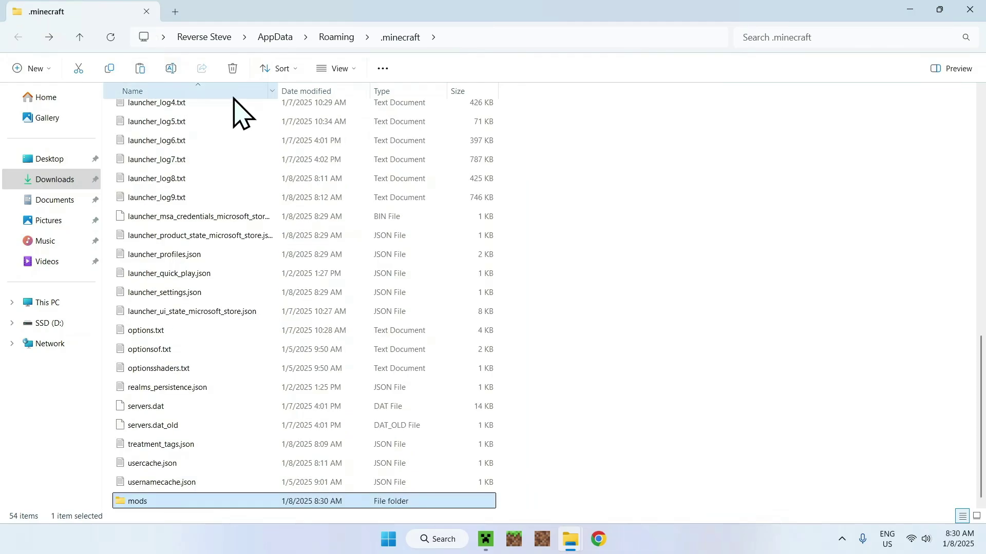
click(534, 154)
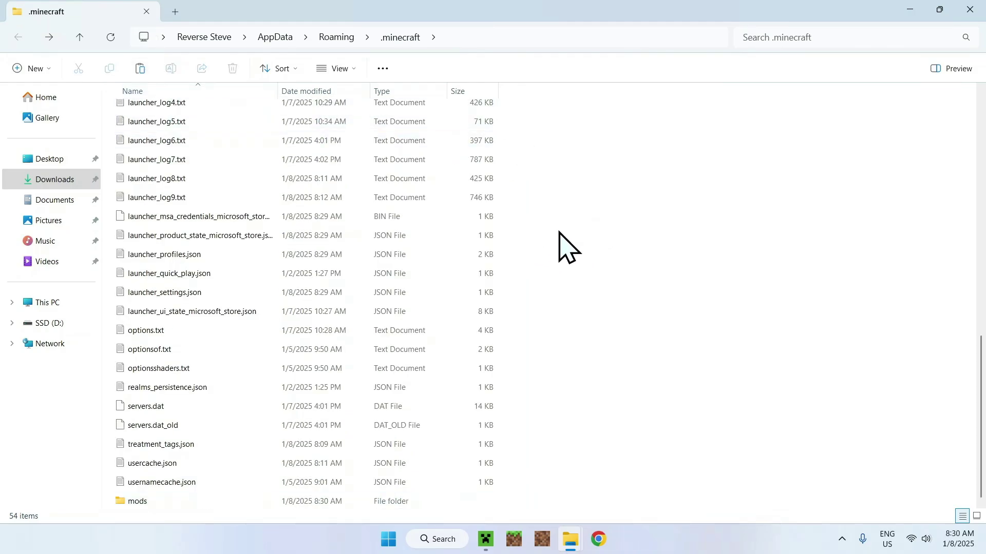
double_click(429, 500)
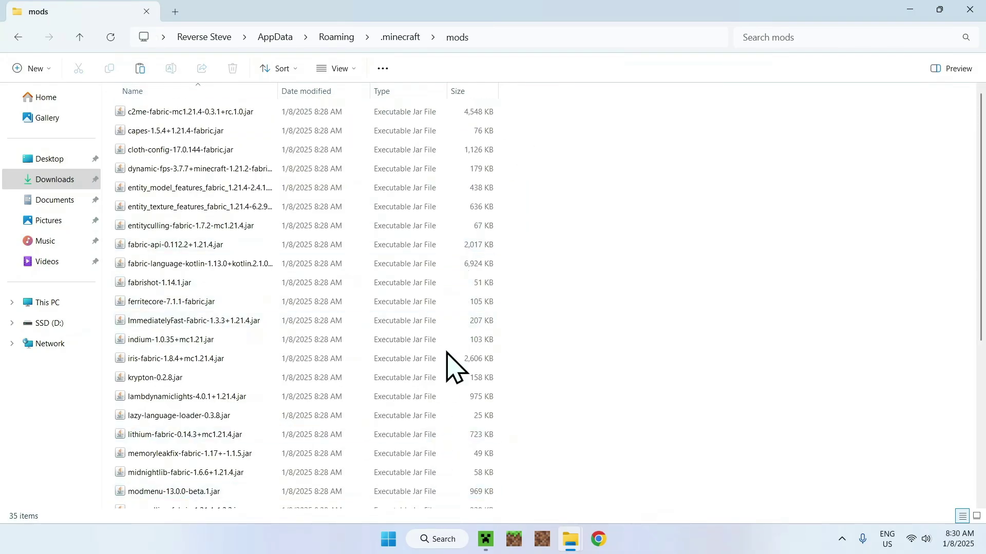
click(395, 38)
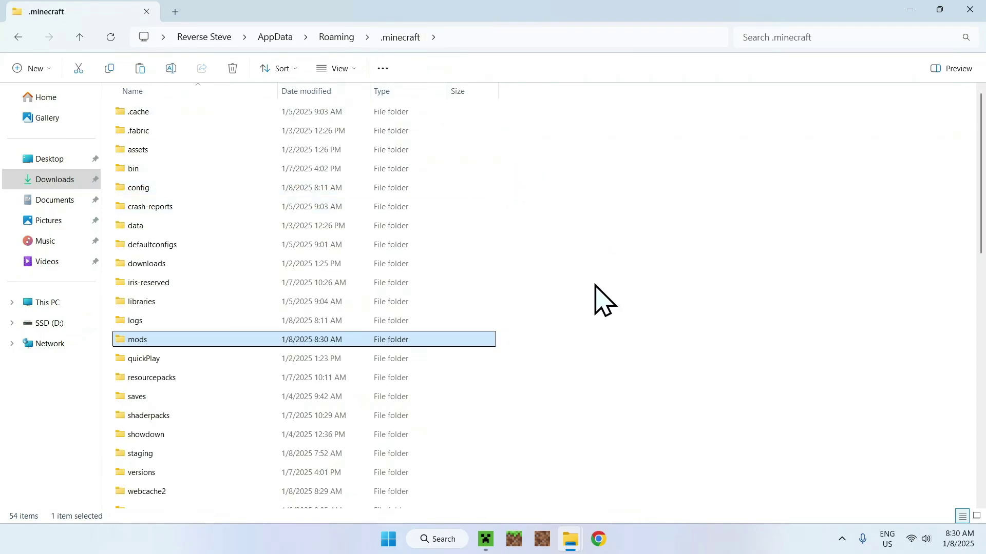
- Launch Minecraft from the launcher with the fabric-loader-1.21.4 profile, maximize the game window and look through the installed mods list
click(484, 539)
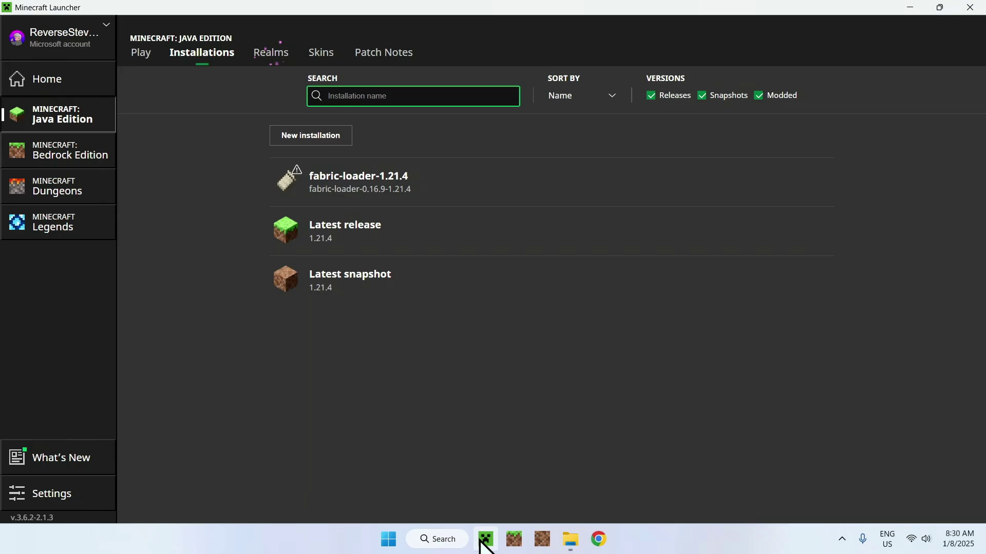
click(140, 53)
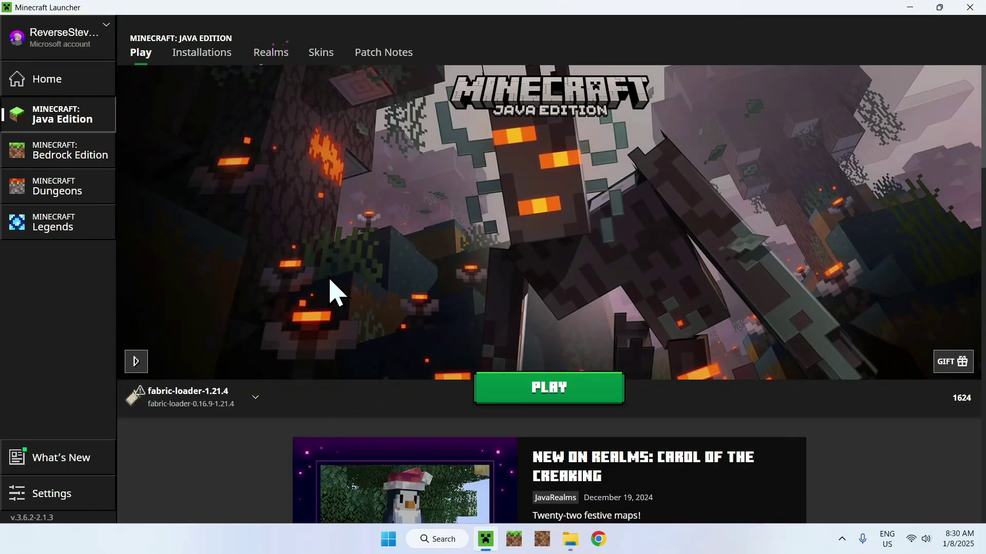
click(552, 396)
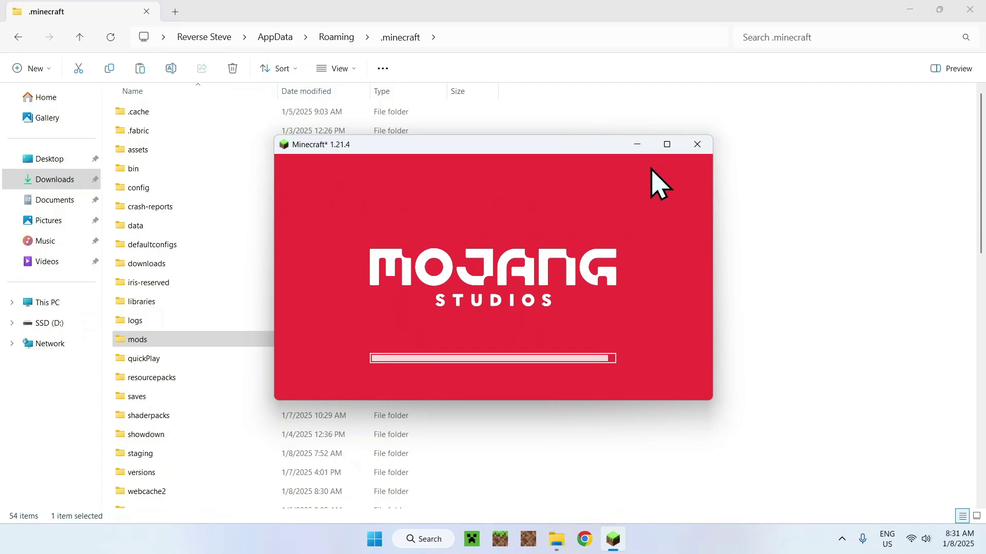
click(667, 144)
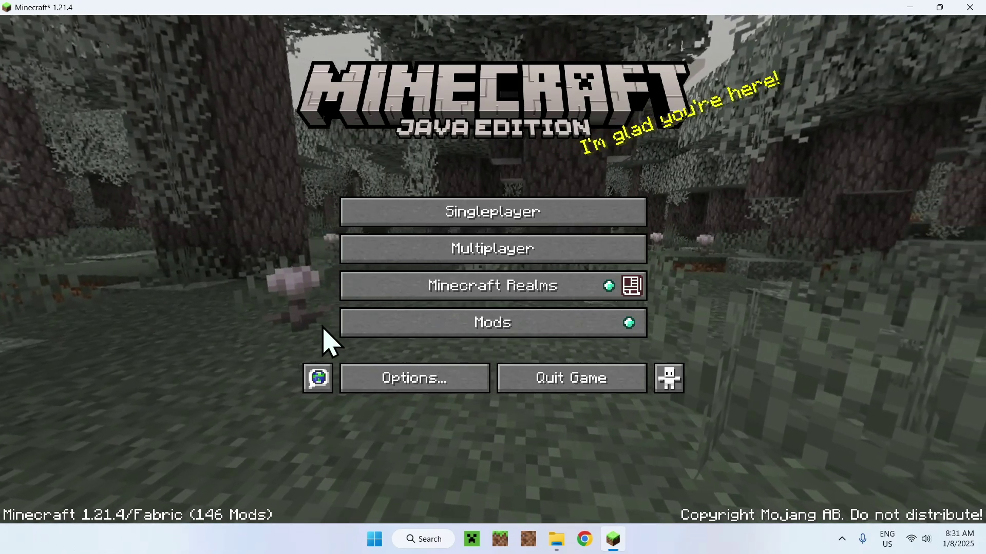
click(352, 328)
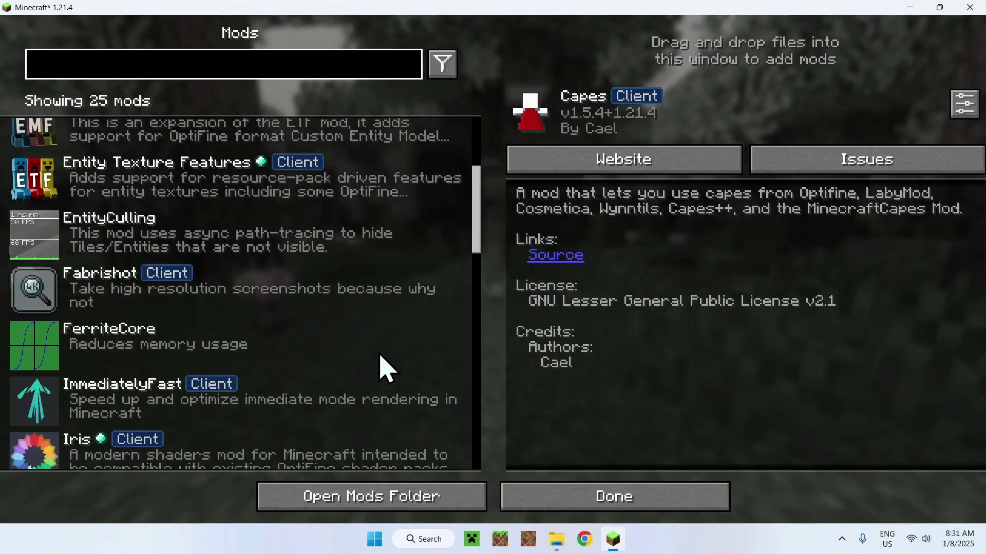
click(570, 494)
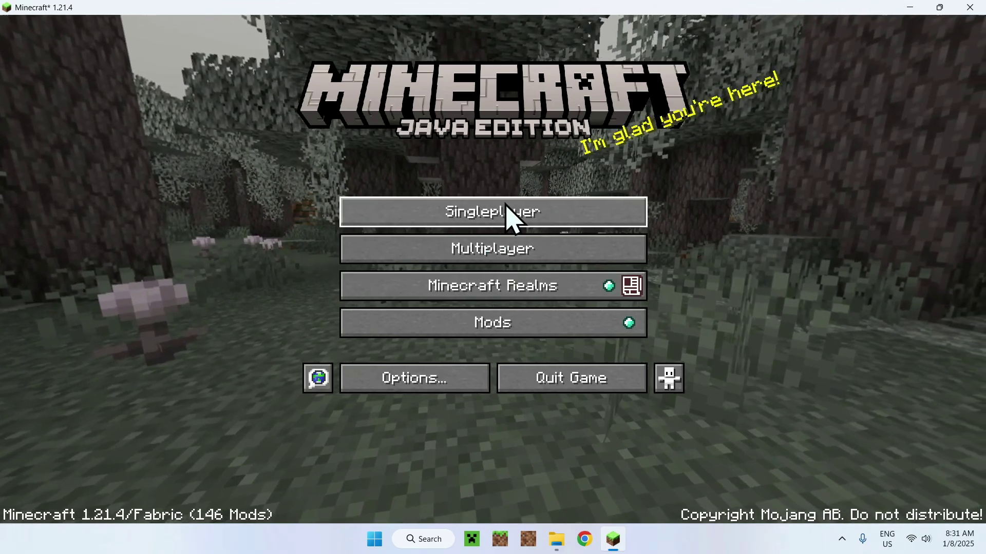
- Load a singleplayer world, examine the debug information overlay while walking forward, and hide the overlay again
click(506, 213)
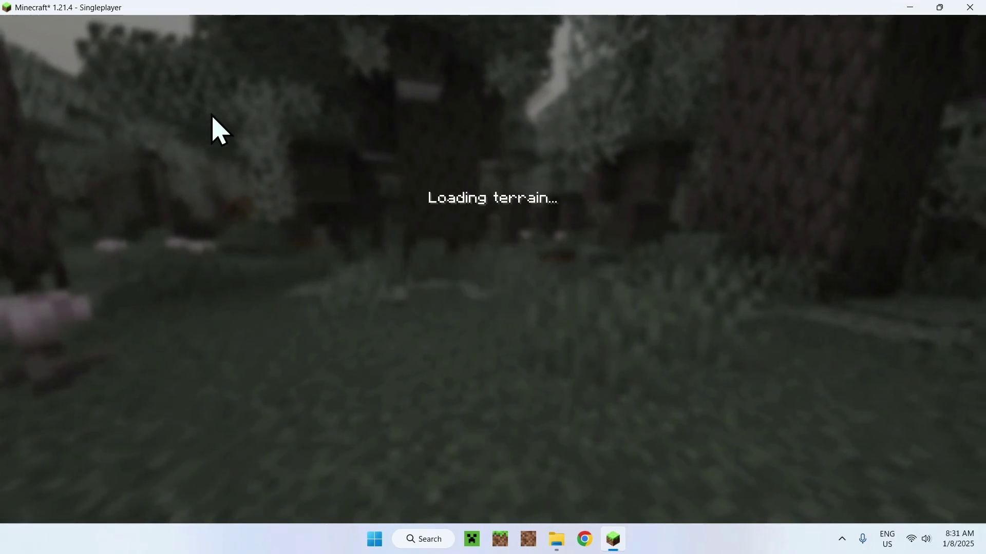
key(w)
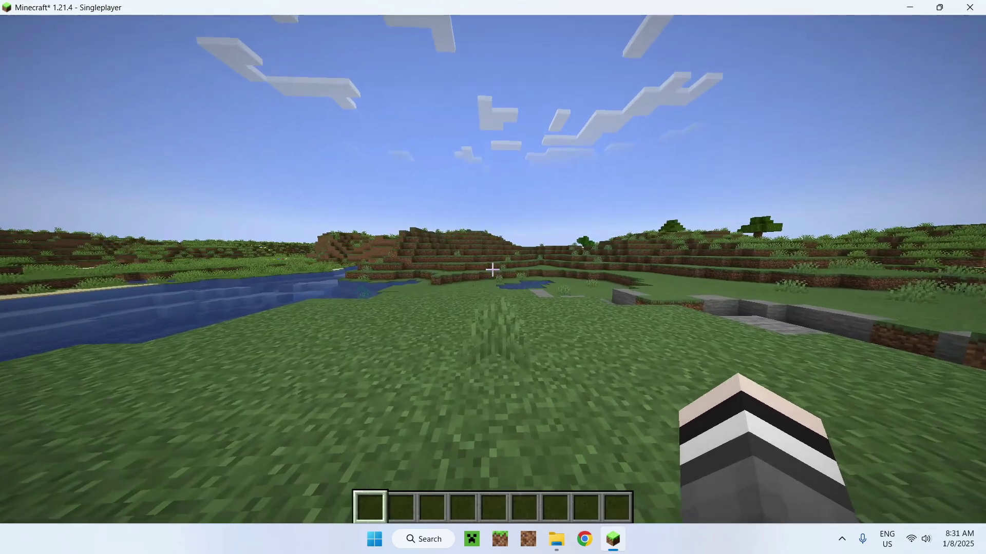
key(F3)
key(Escape)
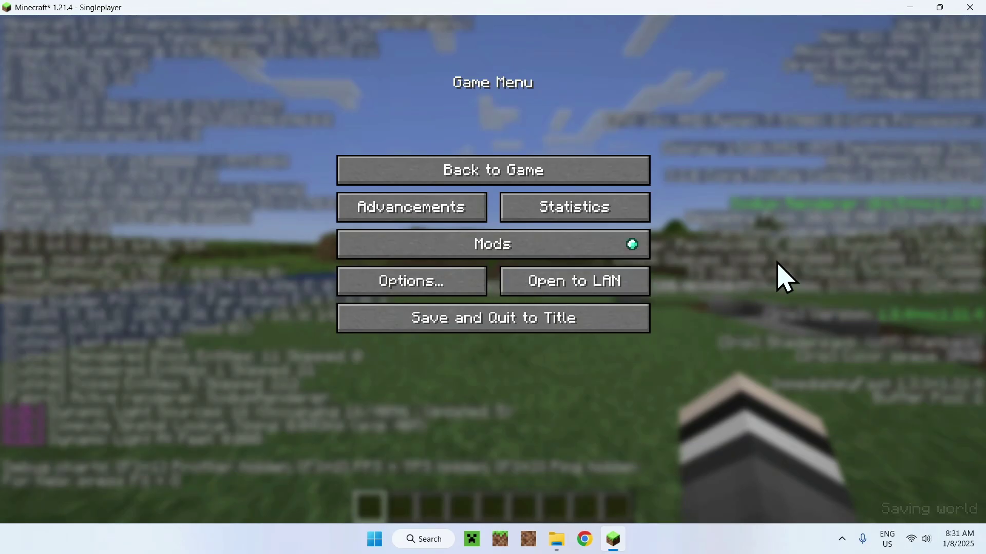
click(579, 167)
key(w)
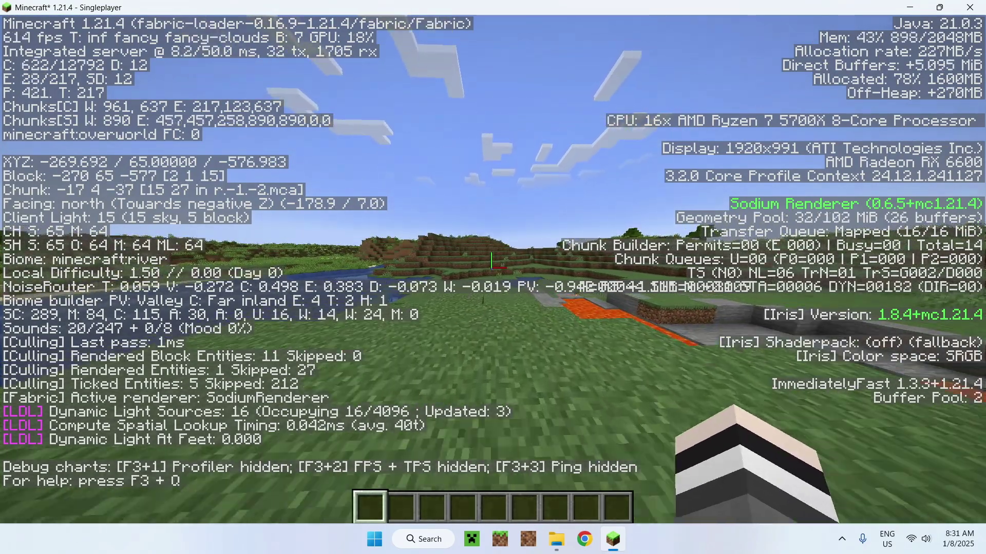
key(F3)
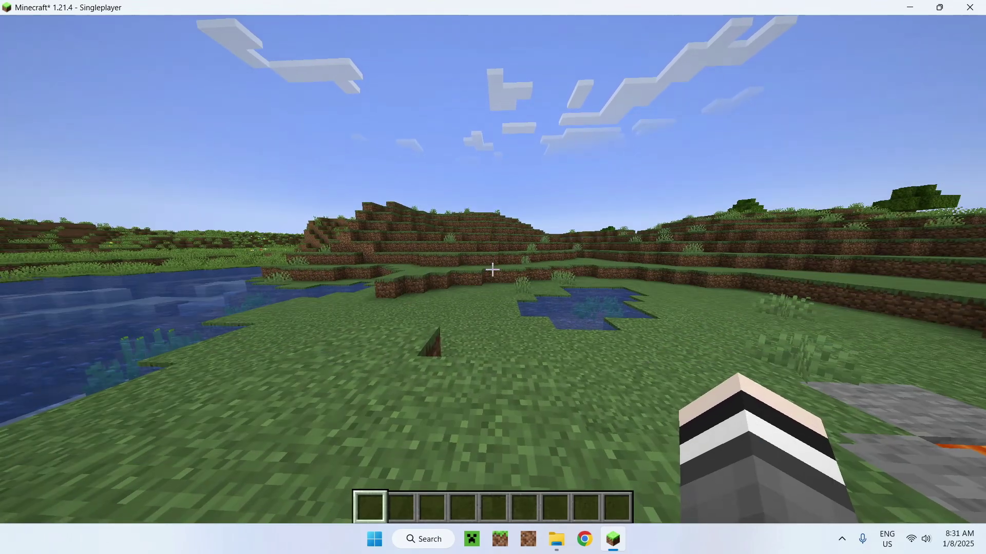
- Examine the video settings, including the Quality, Performance, Advanced, MoreCulling, Animations and Particles categories and the Shader Packs option
key(Escape)
click(441, 296)
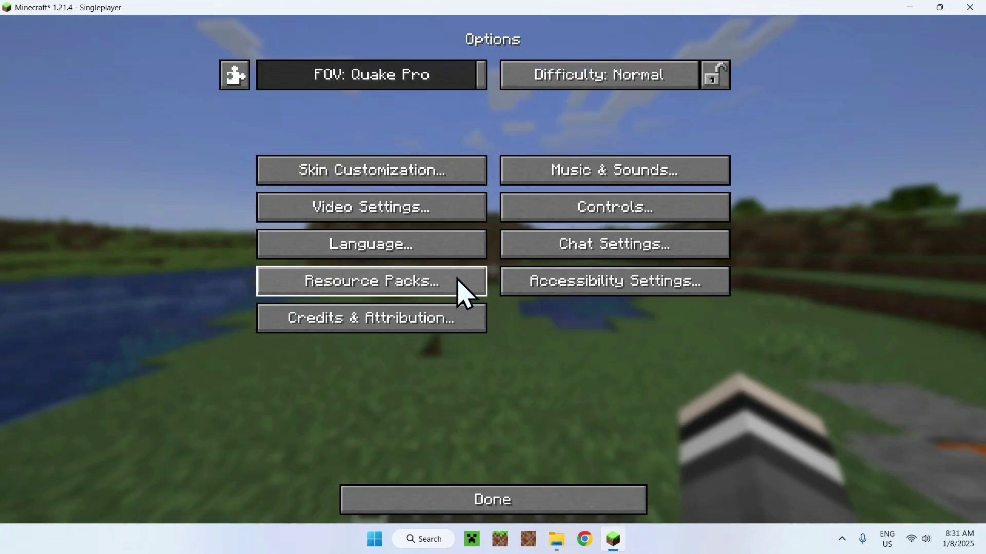
click(366, 220)
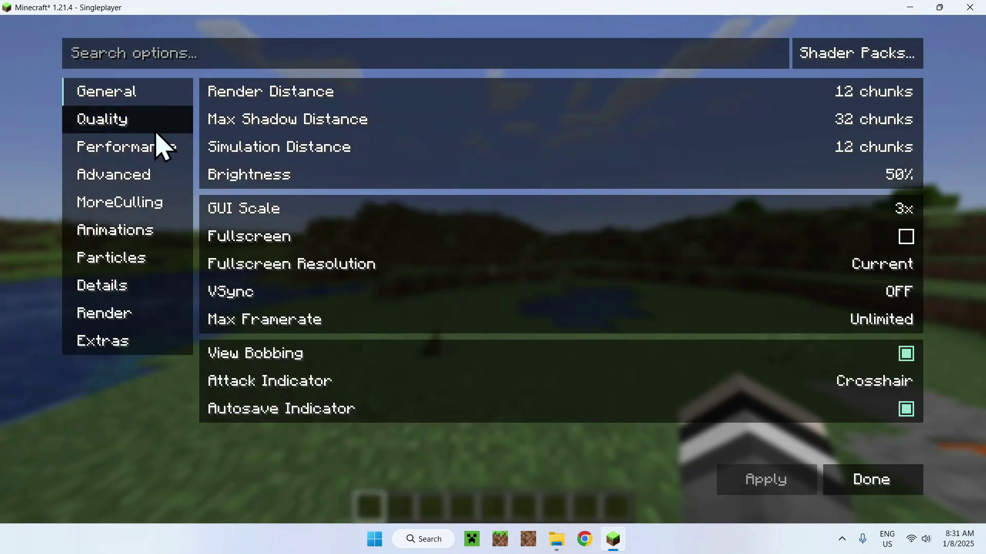
click(163, 128)
click(165, 151)
click(166, 177)
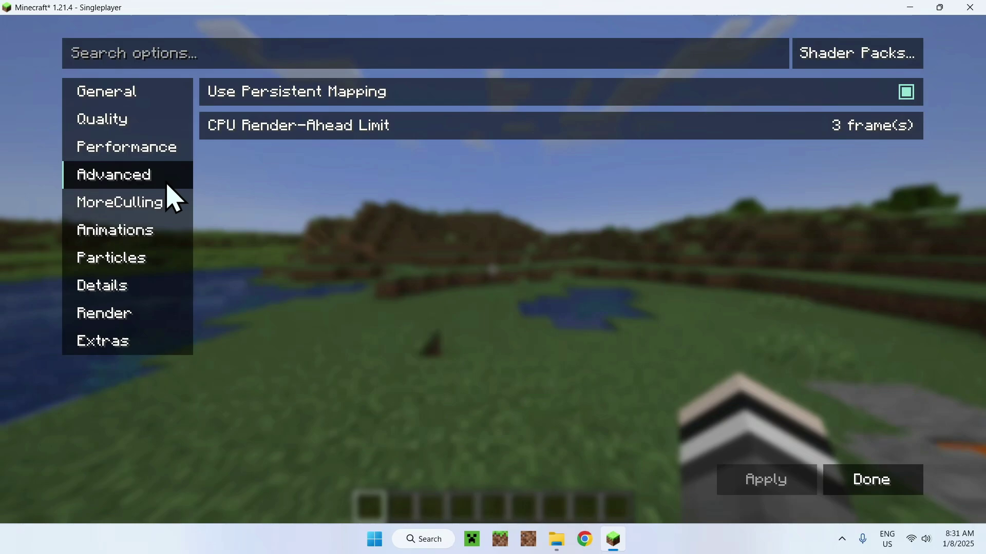
click(163, 204)
click(165, 233)
click(165, 266)
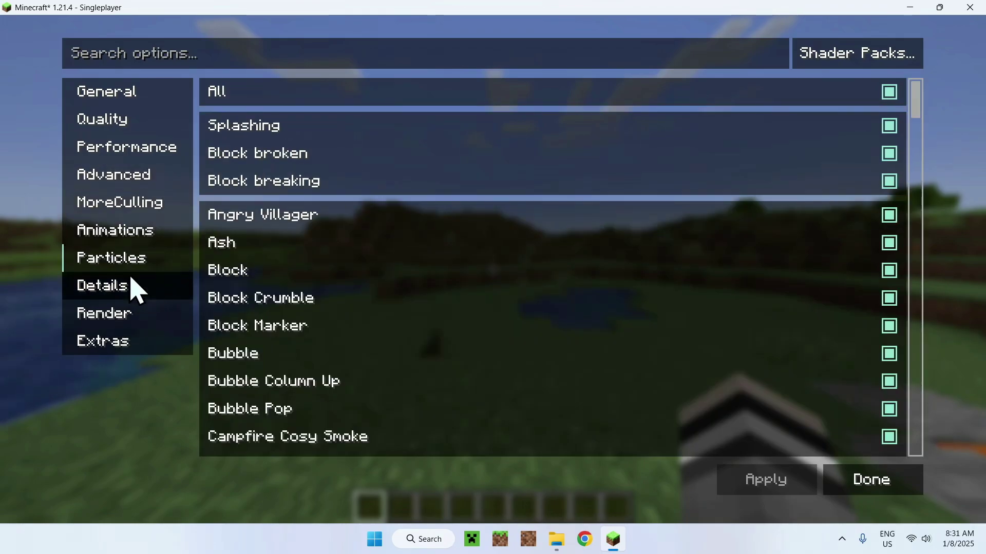
scroll(282, 259, down, 1)
scroll(279, 270, up, 1)
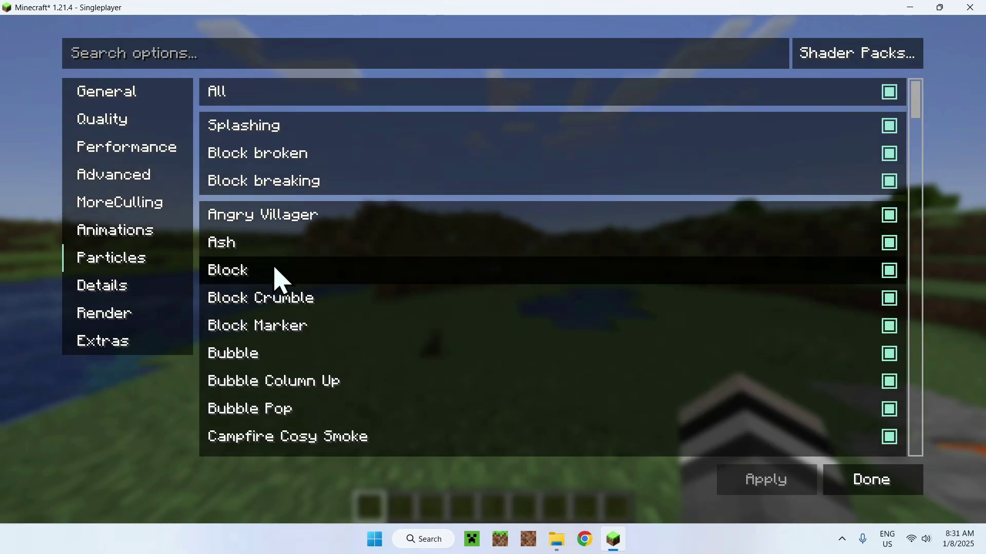
click(152, 98)
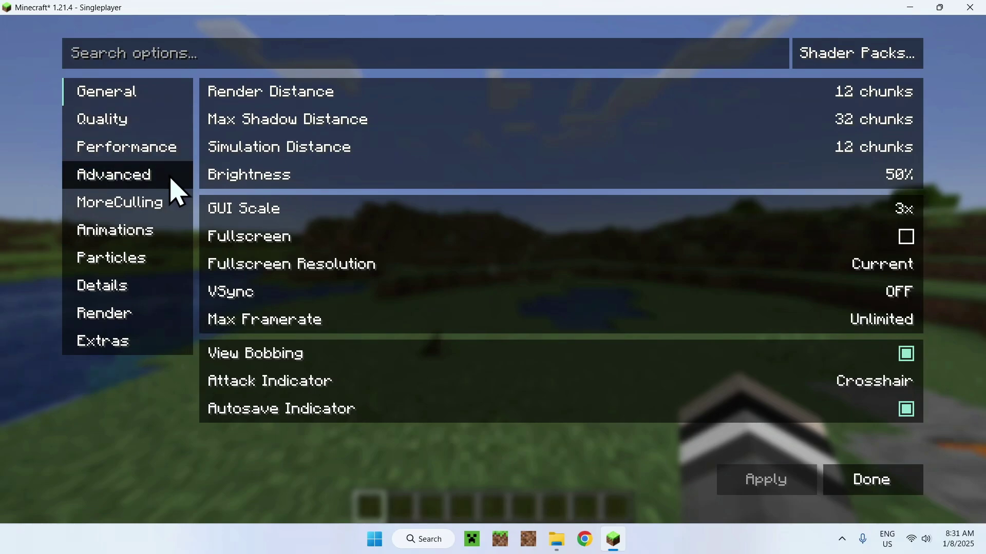
key(Escape)
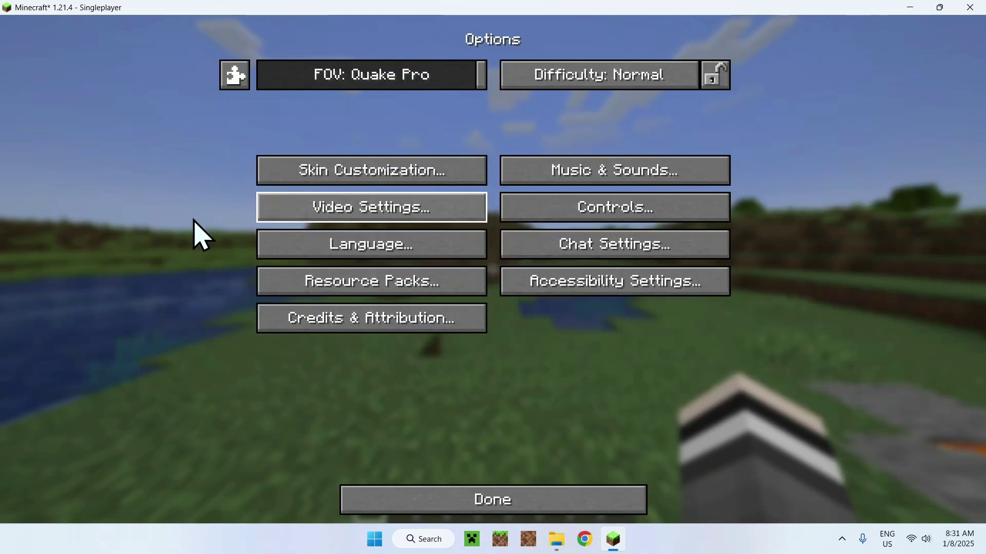
click(287, 214)
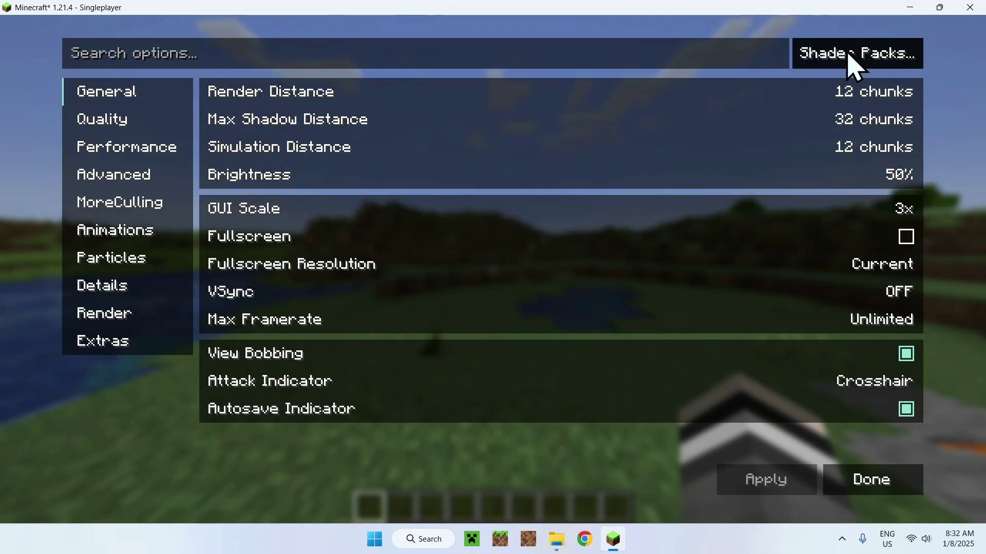
key(Escape)
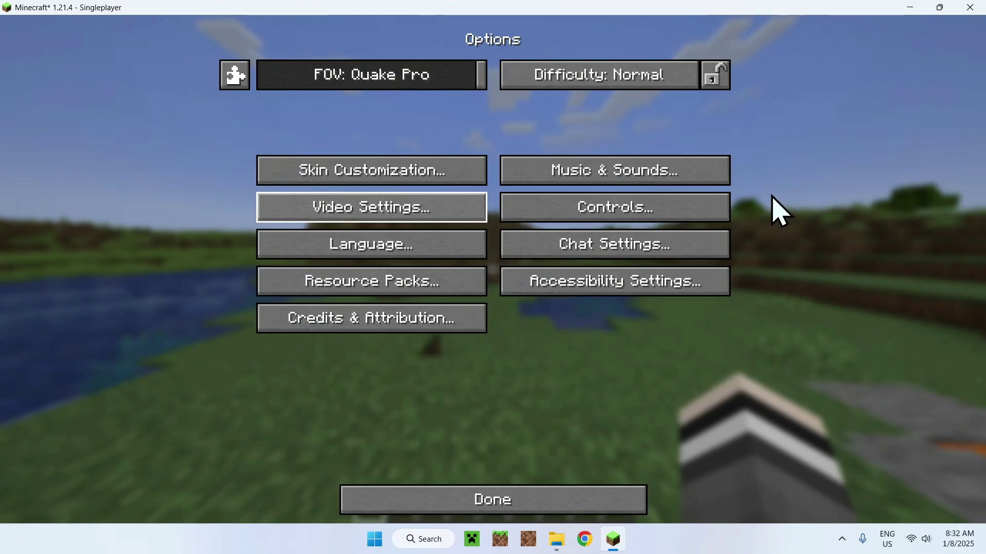
- Examine the key binds in the control options, especially the Zoomify and Iris entries at the end of the list, and return to the game
click(706, 207)
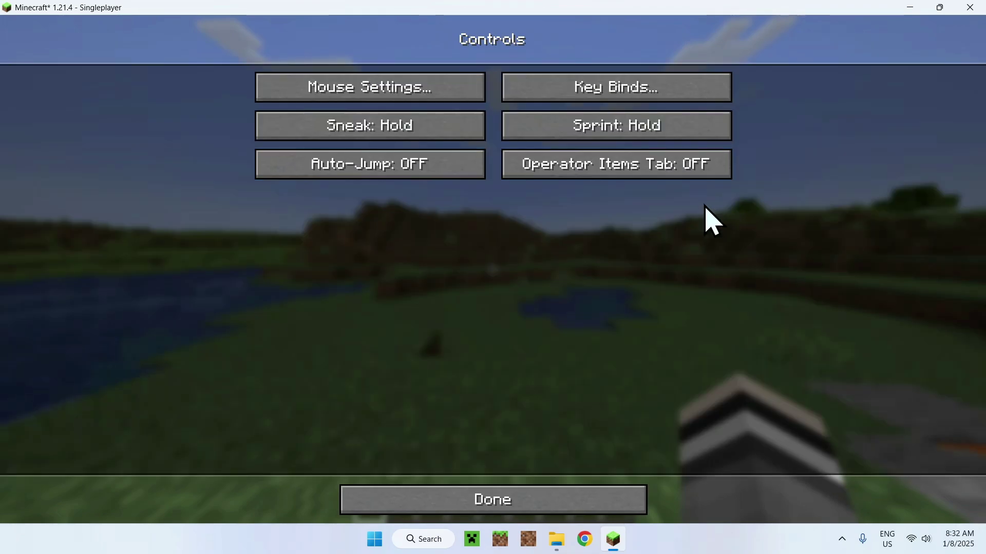
click(671, 98)
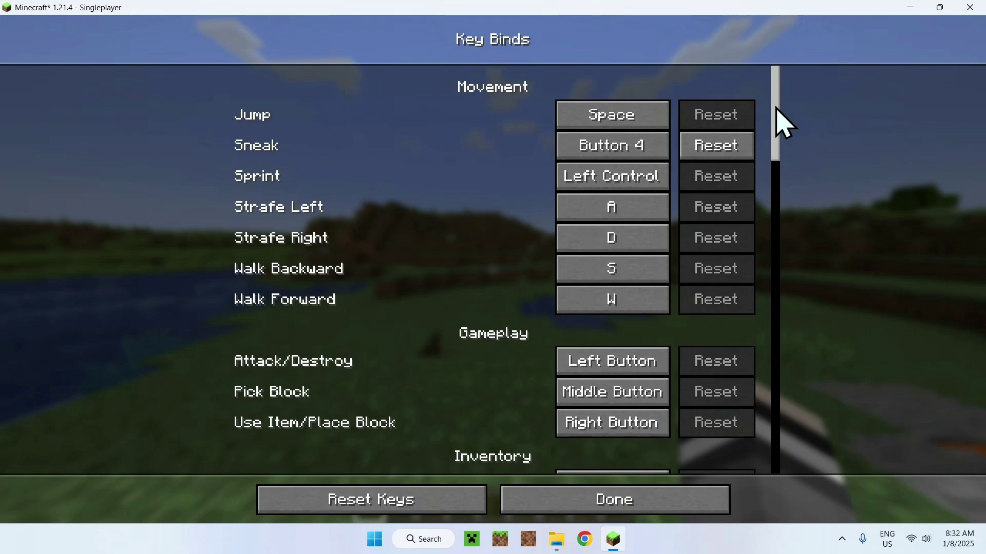
drag(776, 121, 775, 436)
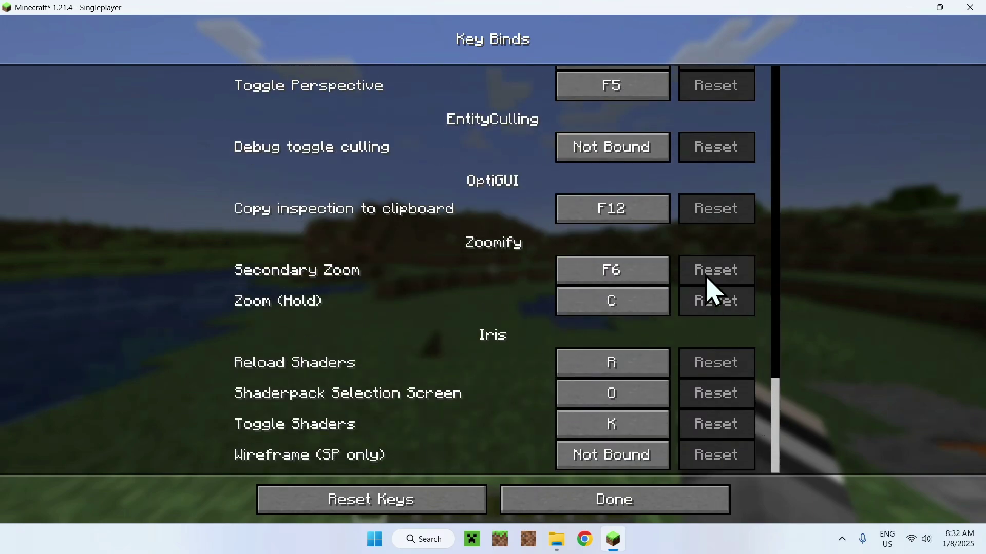
key(c)
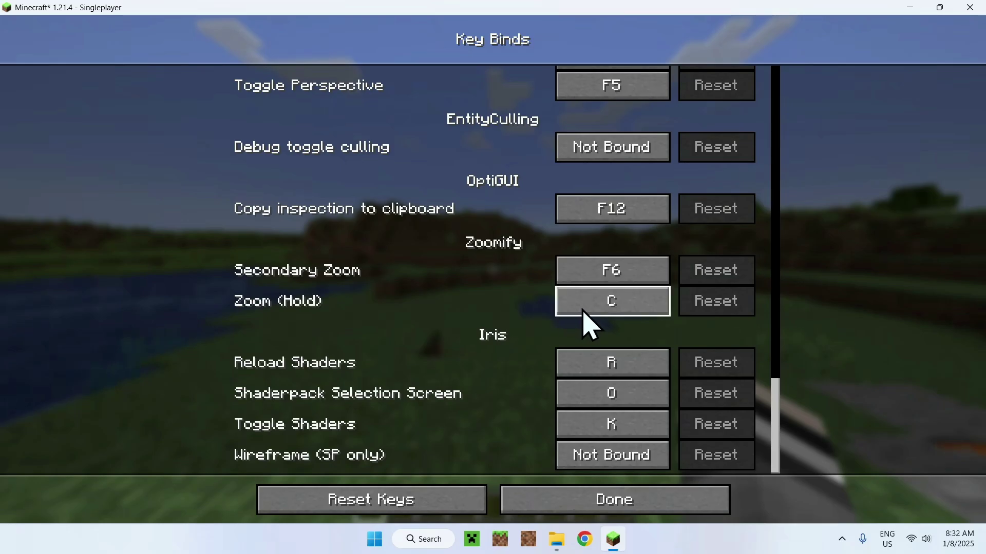
key(Escape)
key(Escape)
key(Escape)
key(Escape)
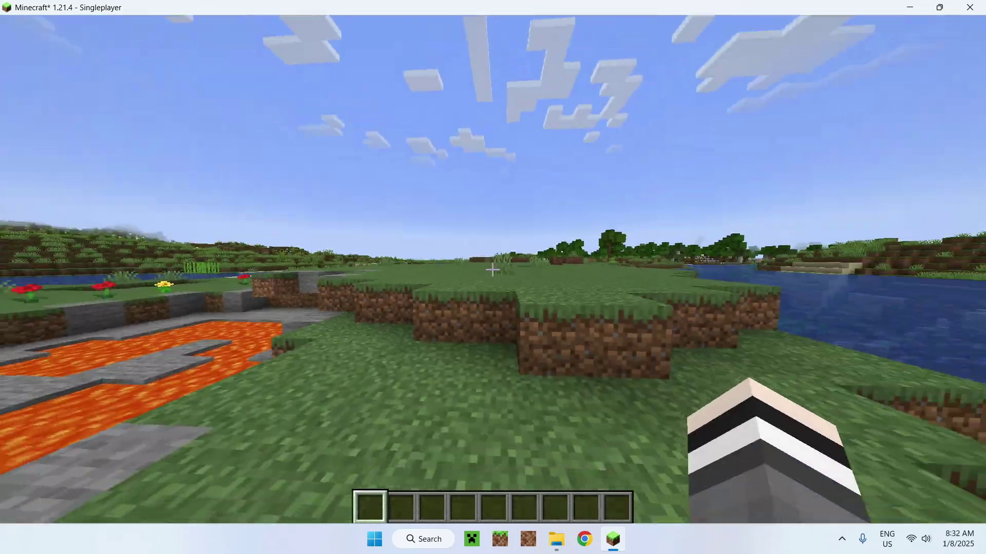
- Walk forward across the grass to the water, switch to the third-person perspective and continue walking around the world
key(w)
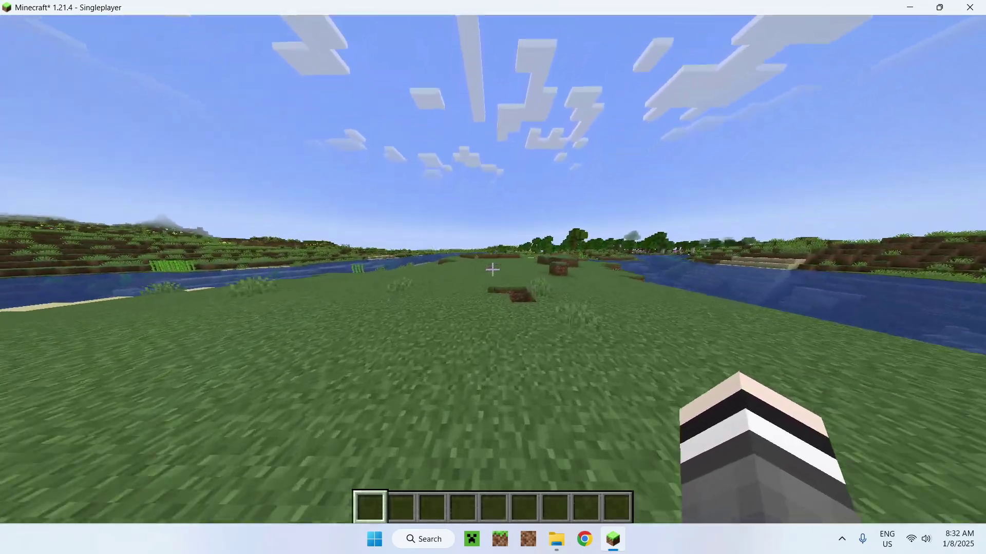
key(w)
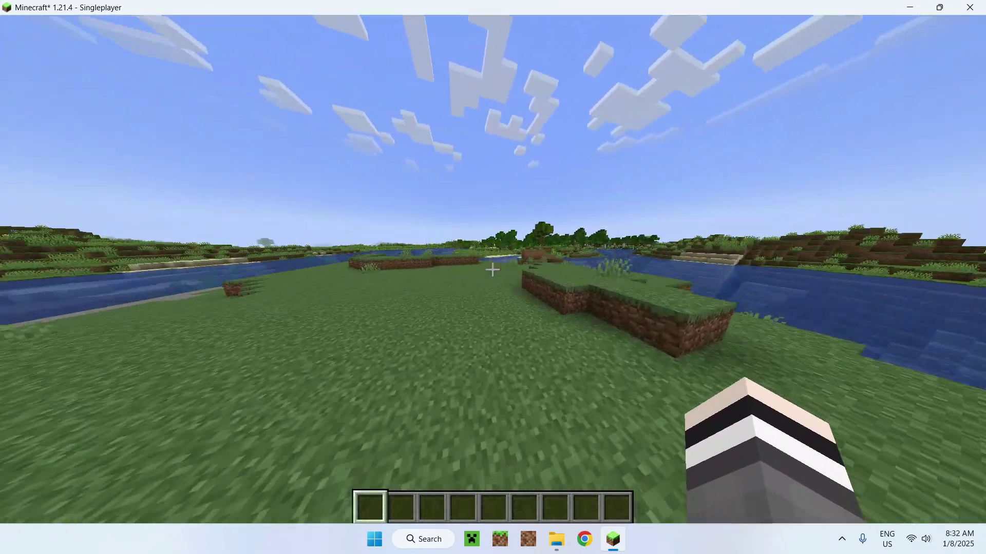
key(w)
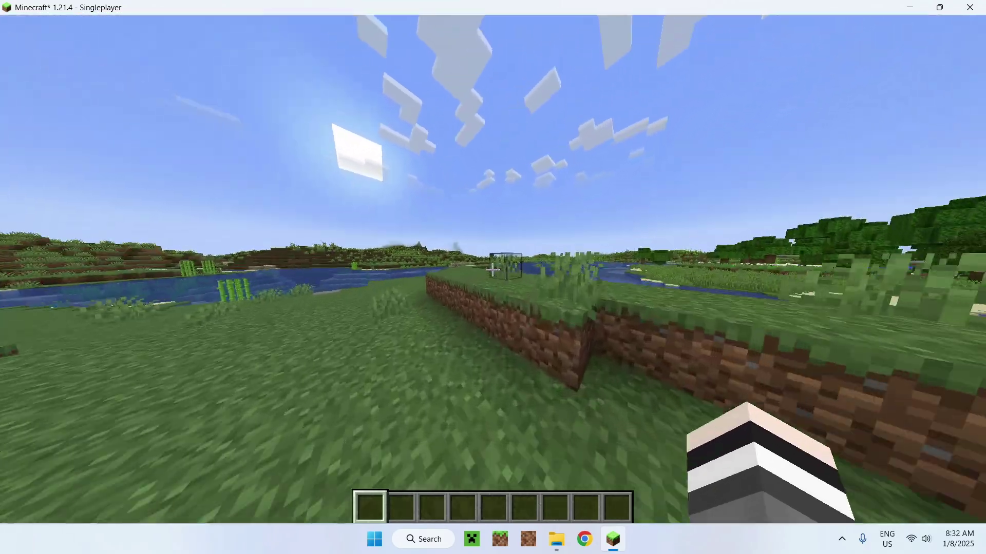
key(w)
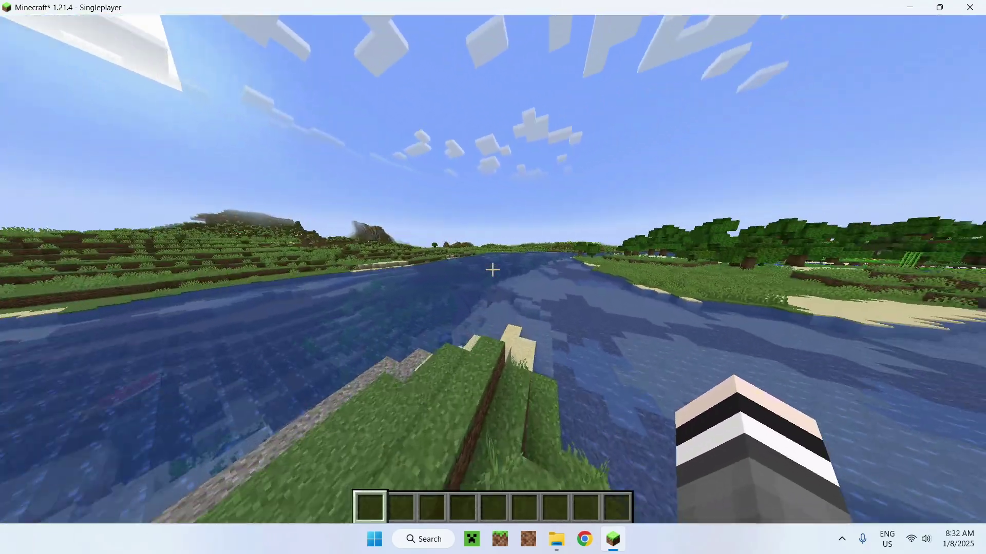
key(F5)
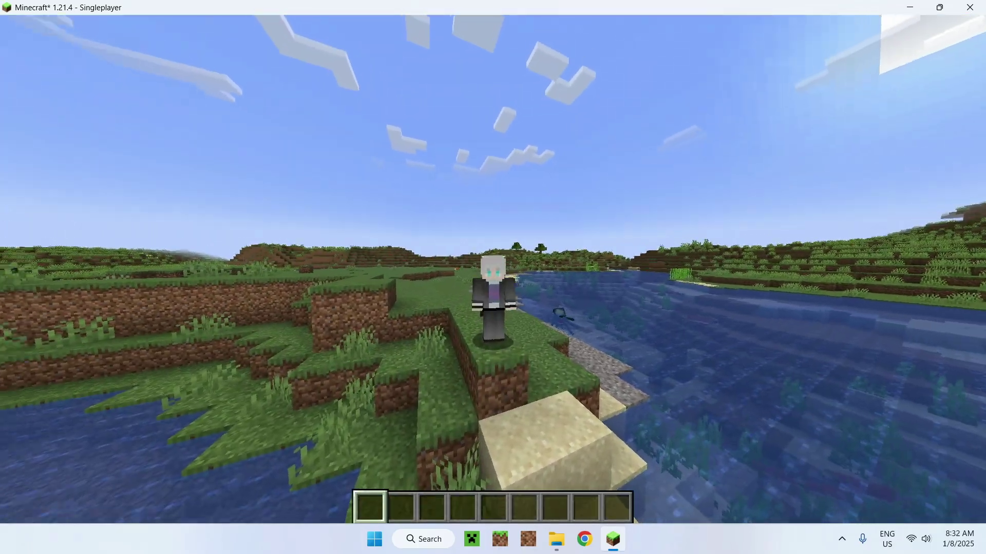
key(w)
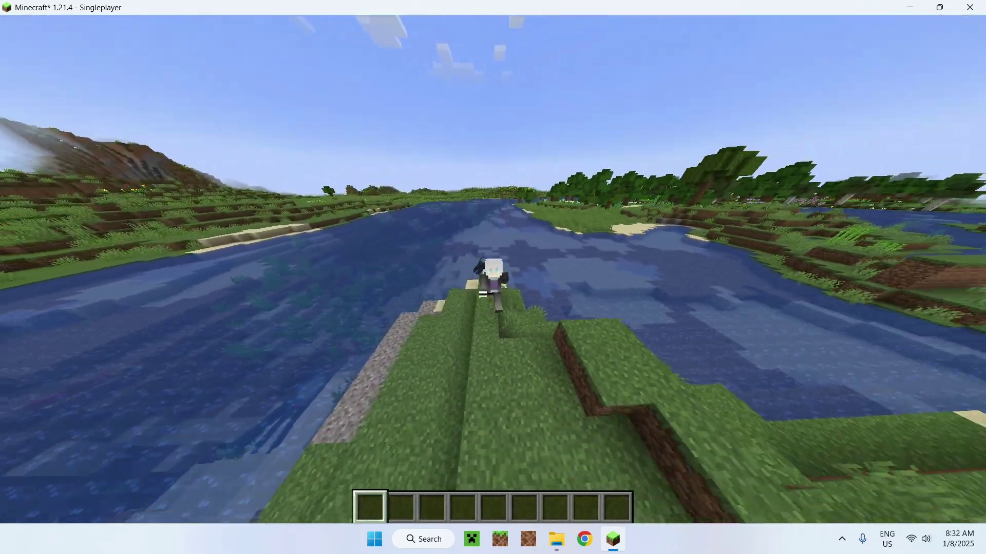
key(w)
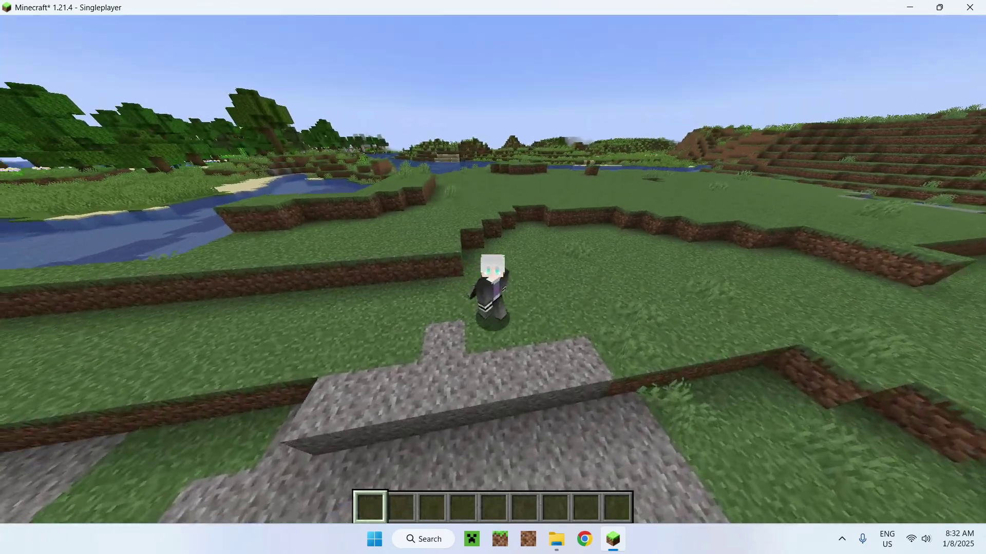